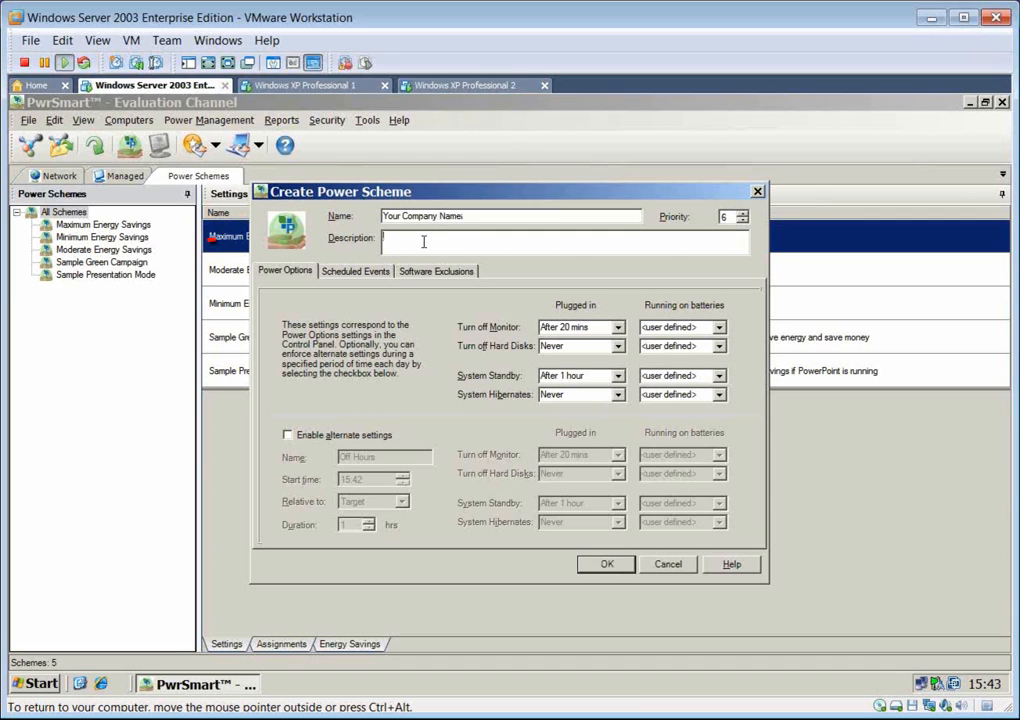
# Step: Enter "Your Company Name" as the description of the new power scheme
pyautogui.click(423, 241)
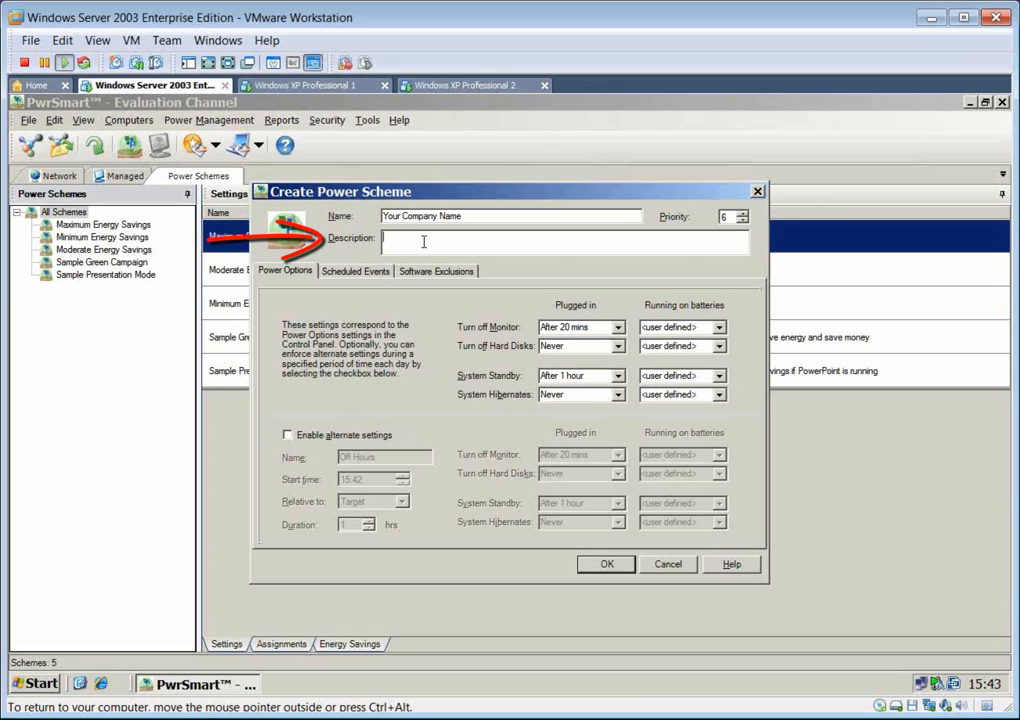
pyautogui.write('Your Company Name')
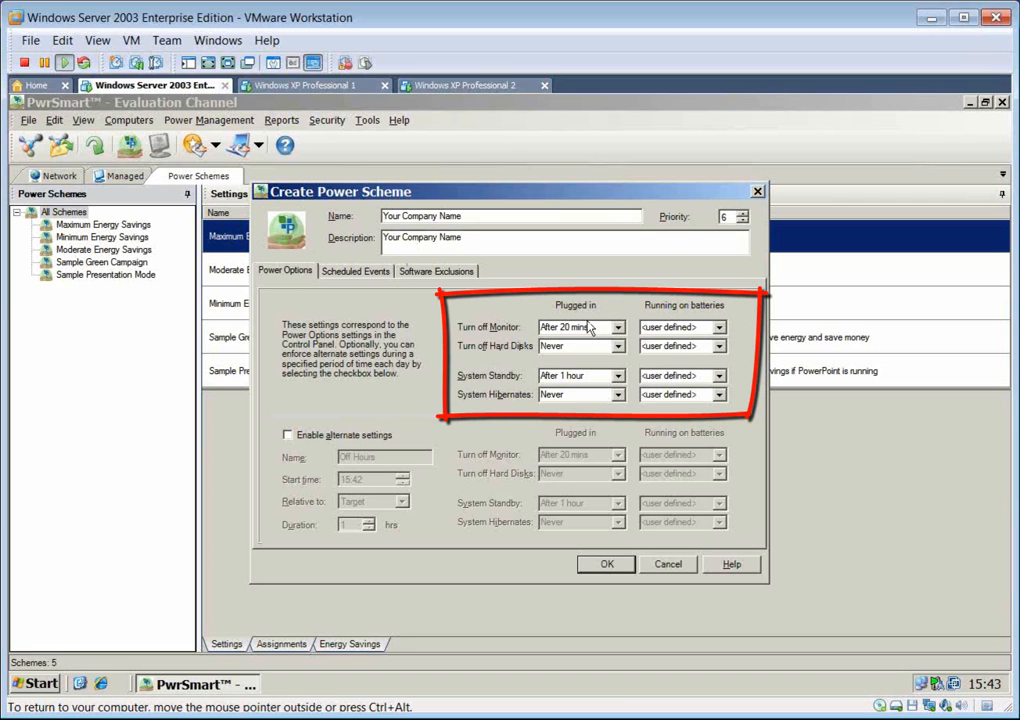
pyautogui.write(',')
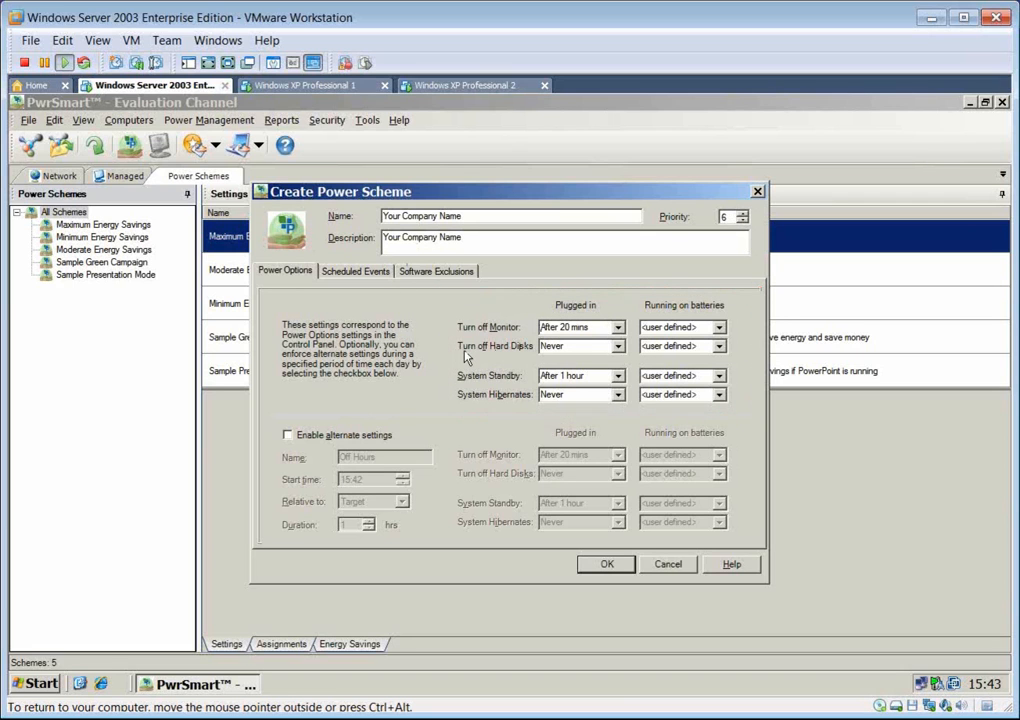
# Step: Apply the EPA recommended values to the main power settings and reset all of those fields to user-defined
pyautogui.rightClick(466, 353)
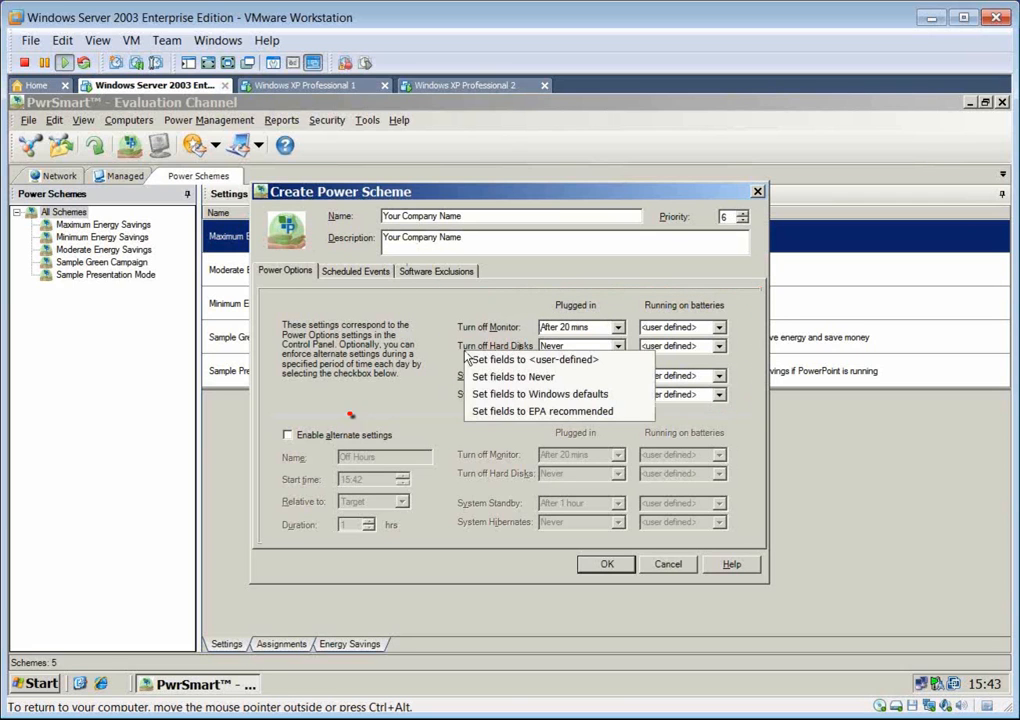
pyautogui.click(630, 412)
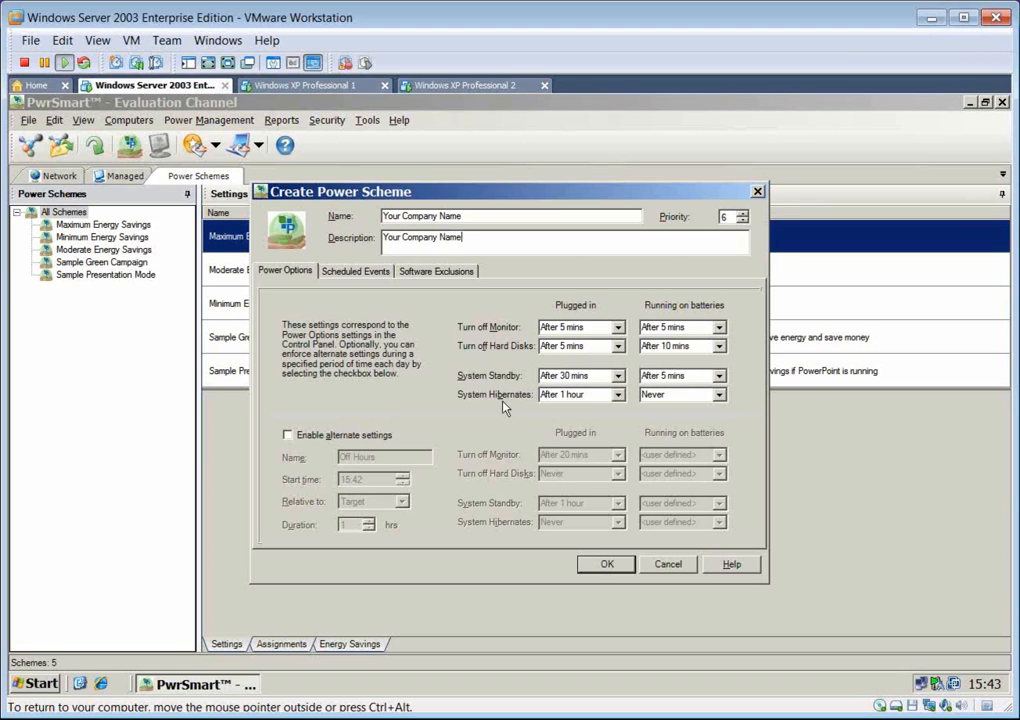
pyautogui.rightClick(505, 362)
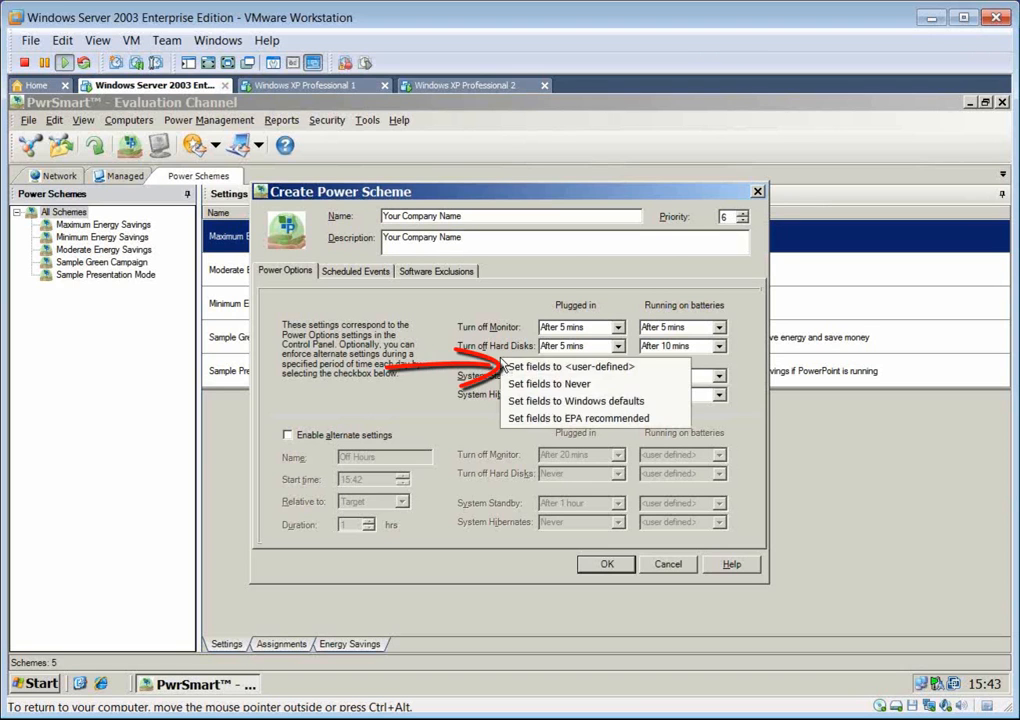
pyautogui.click(618, 367)
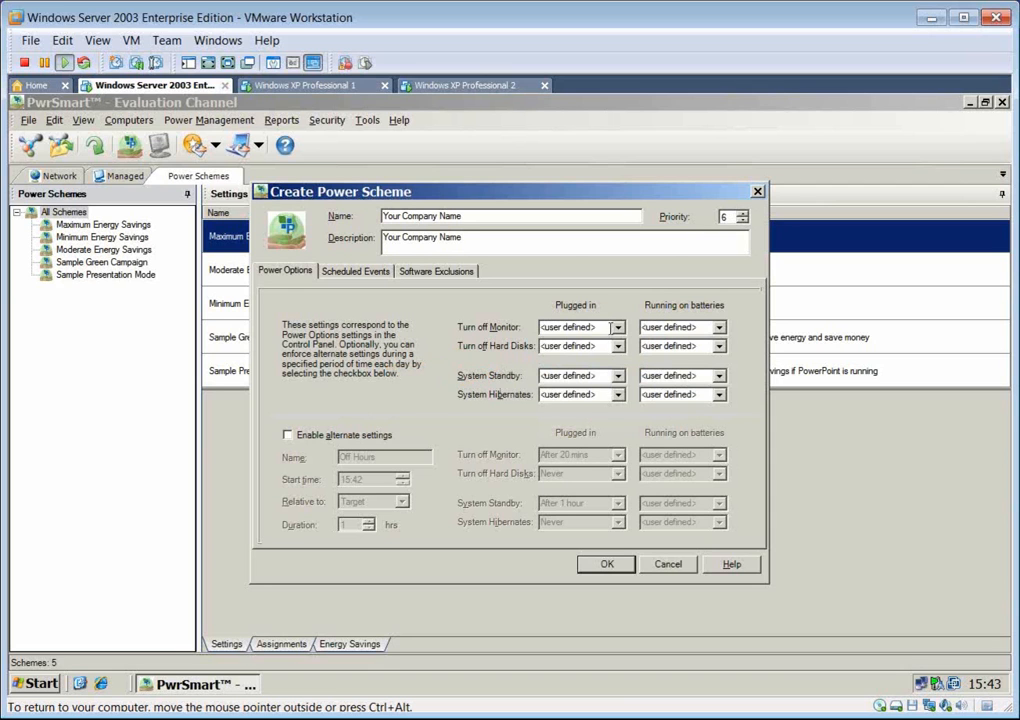
# Step: Set the main plugged-in options to turn off both the monitor and the hard disks after 15 mins
pyautogui.click(618, 327)
pyautogui.scroll(3, 623, 398)
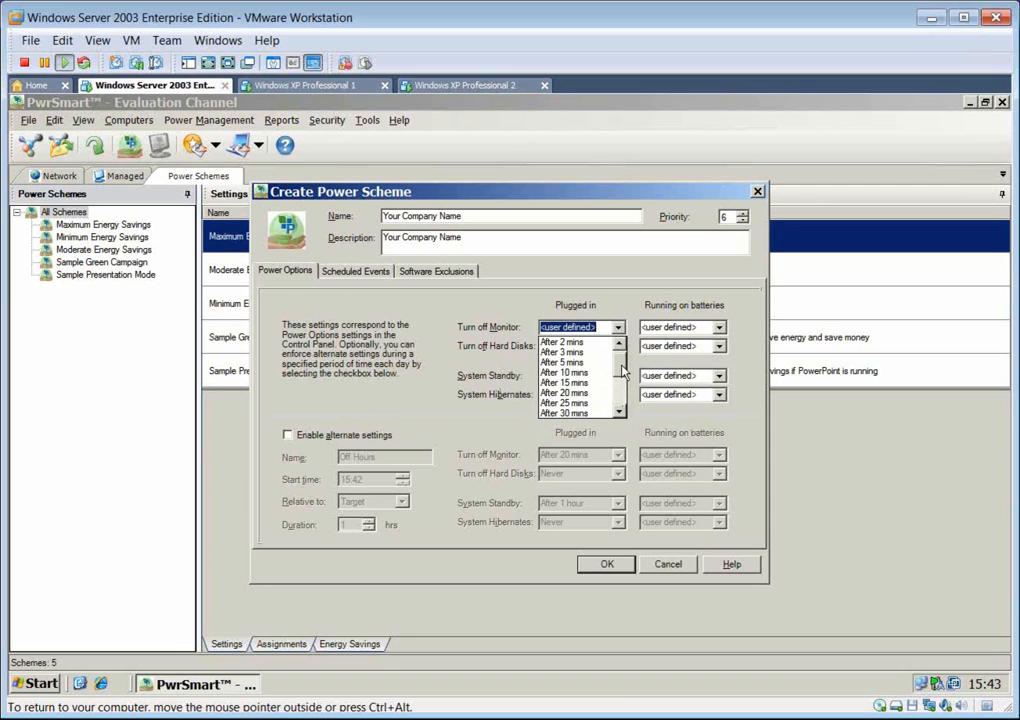
pyautogui.click(610, 385)
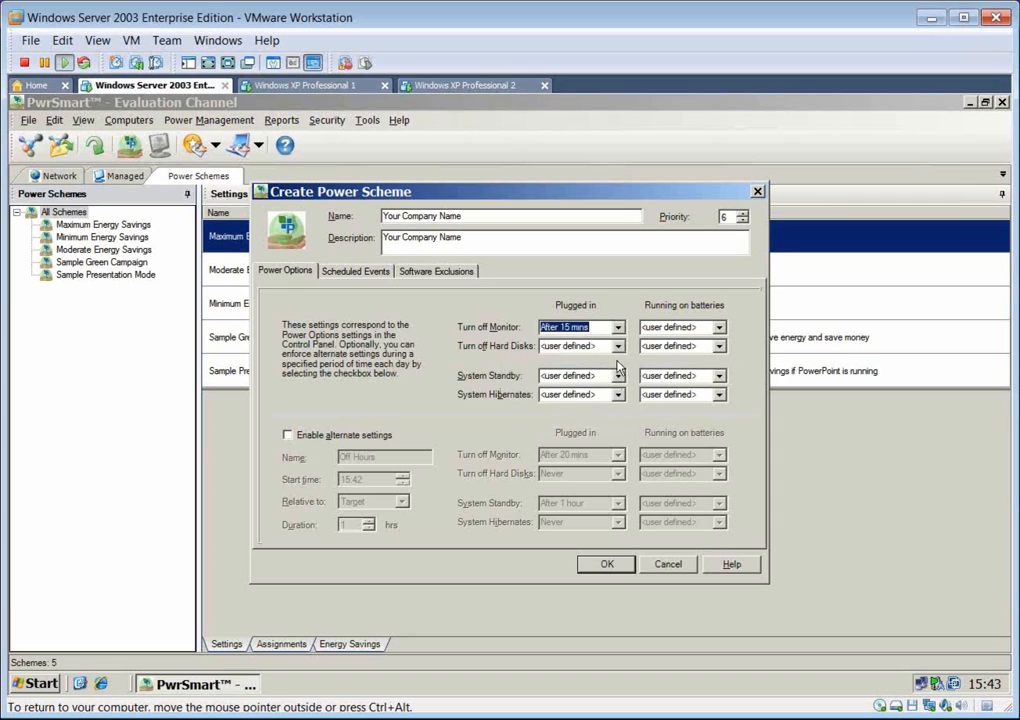
pyautogui.click(618, 346)
pyautogui.scroll(3, 619, 425)
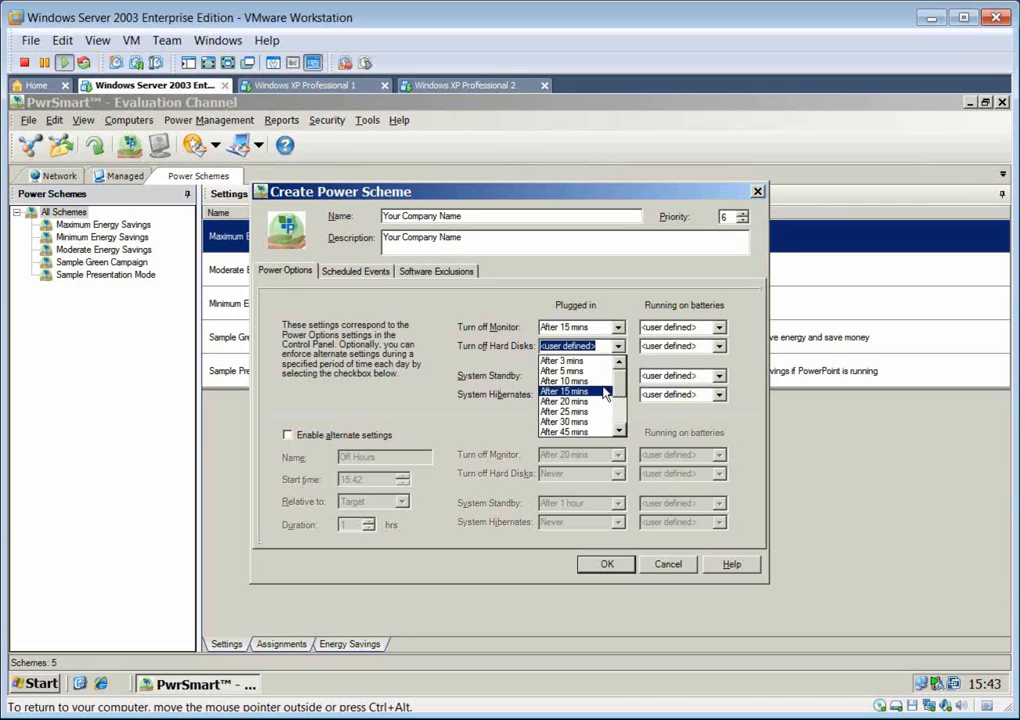
pyautogui.click(613, 390)
# Step: Set the main plugged-in System Standby to Never and System Hibernates to After 30 mins
pyautogui.click(618, 376)
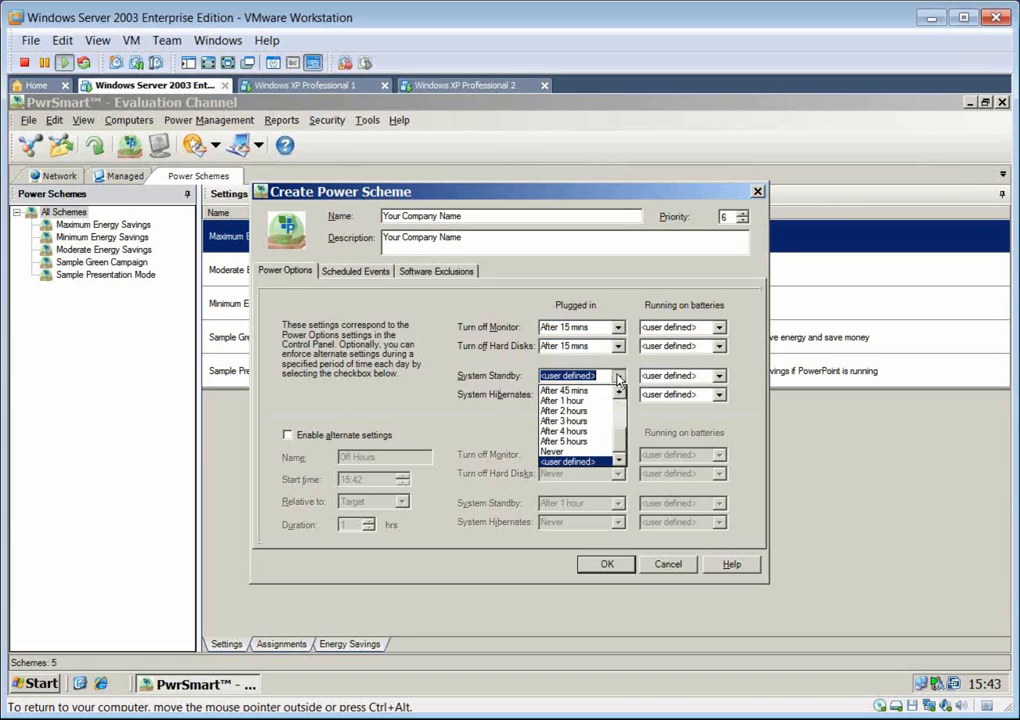
pyautogui.click(590, 459)
pyautogui.click(618, 394)
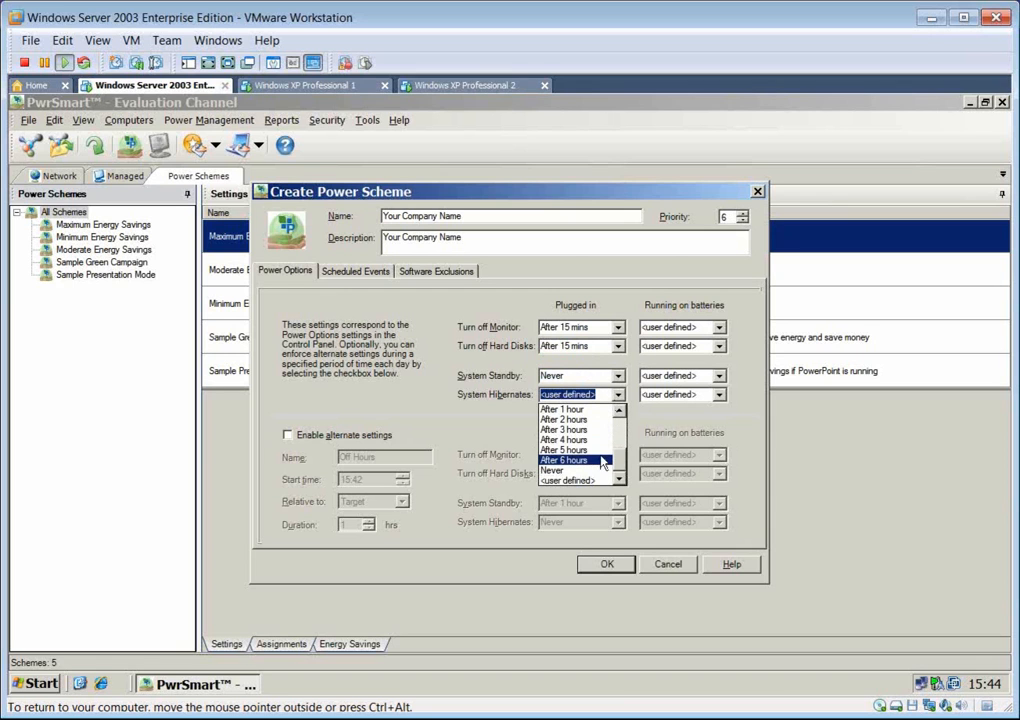
pyautogui.scroll(2, 616, 460)
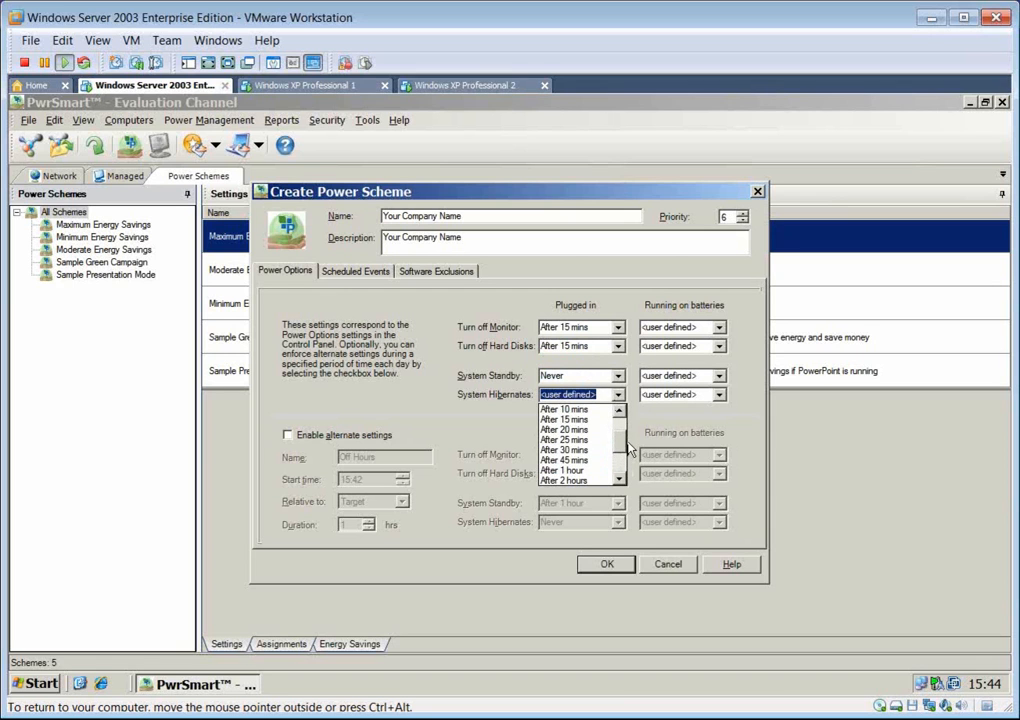
pyautogui.click(580, 449)
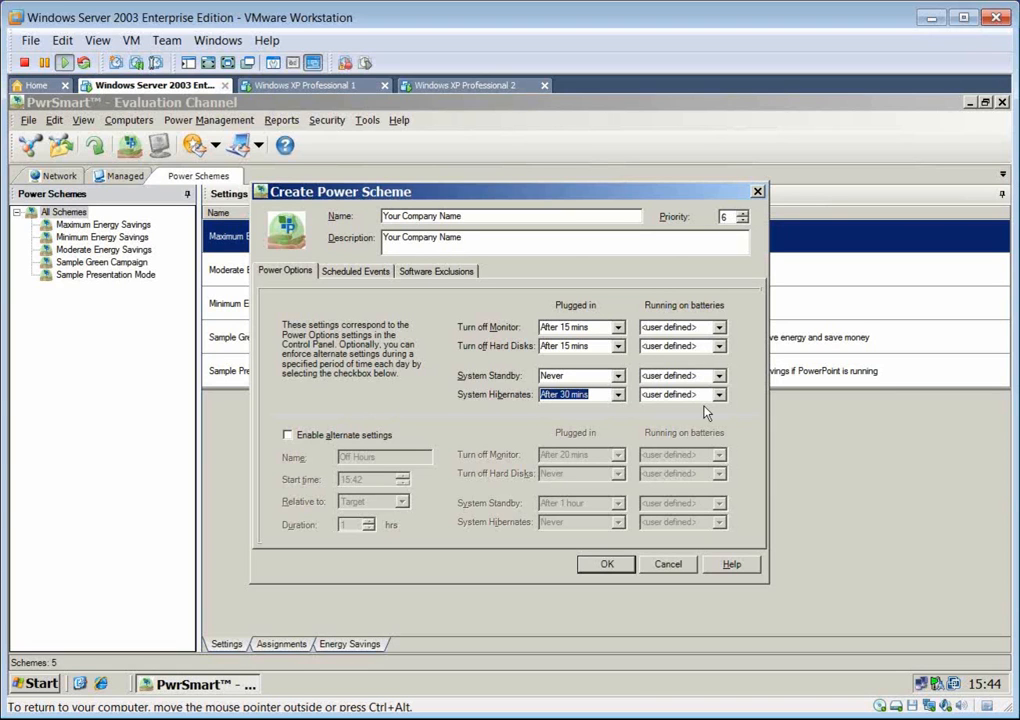
# Step: Set the main battery options to turn off the monitor after 5 mins and the hard disks after 10 mins
pyautogui.click(718, 328)
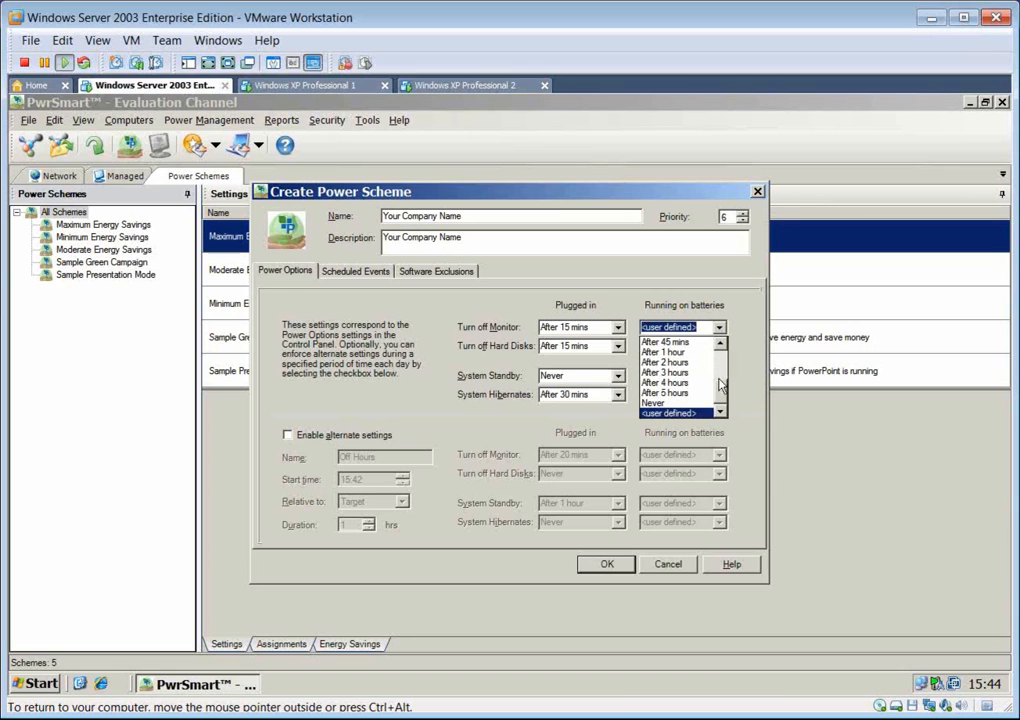
pyautogui.scroll(2, 727, 392)
pyautogui.scroll(2, 727, 392)
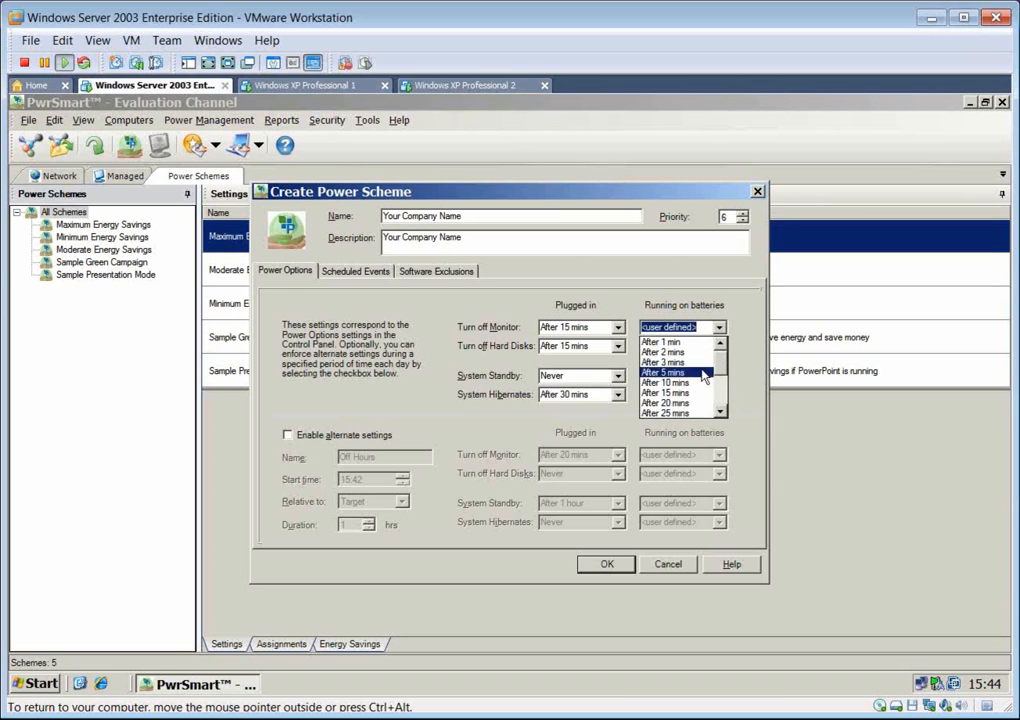
pyautogui.click(713, 374)
pyautogui.click(718, 346)
pyautogui.scroll(3, 707, 390)
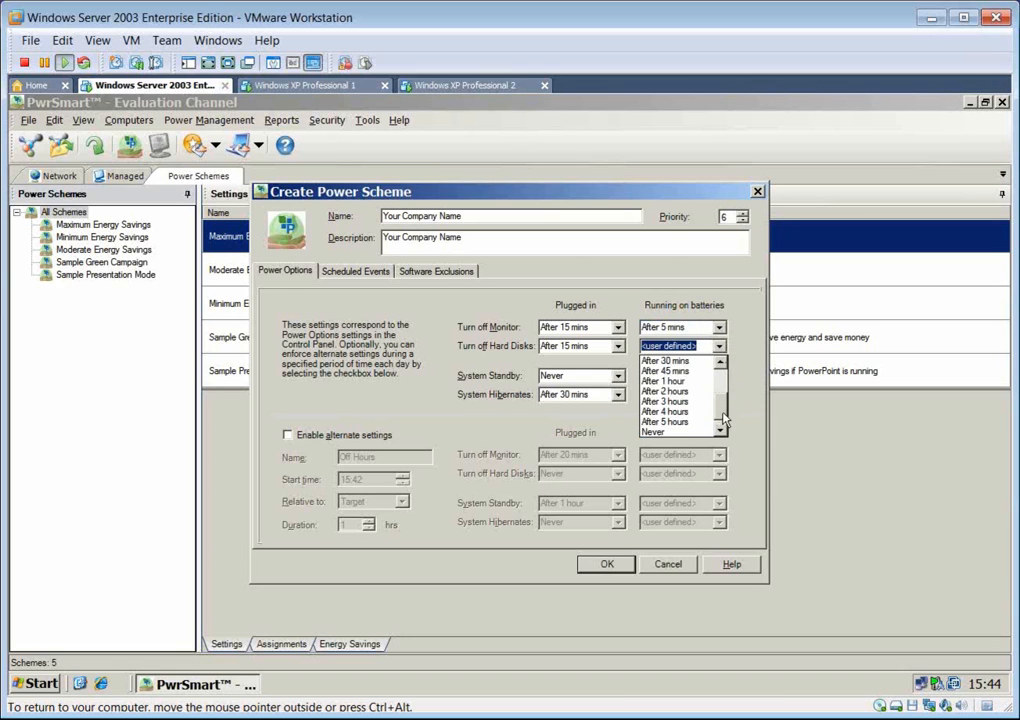
pyautogui.click(706, 384)
# Step: Set the main battery System Standby to Never and System Hibernates to After 15 mins
pyautogui.click(718, 375)
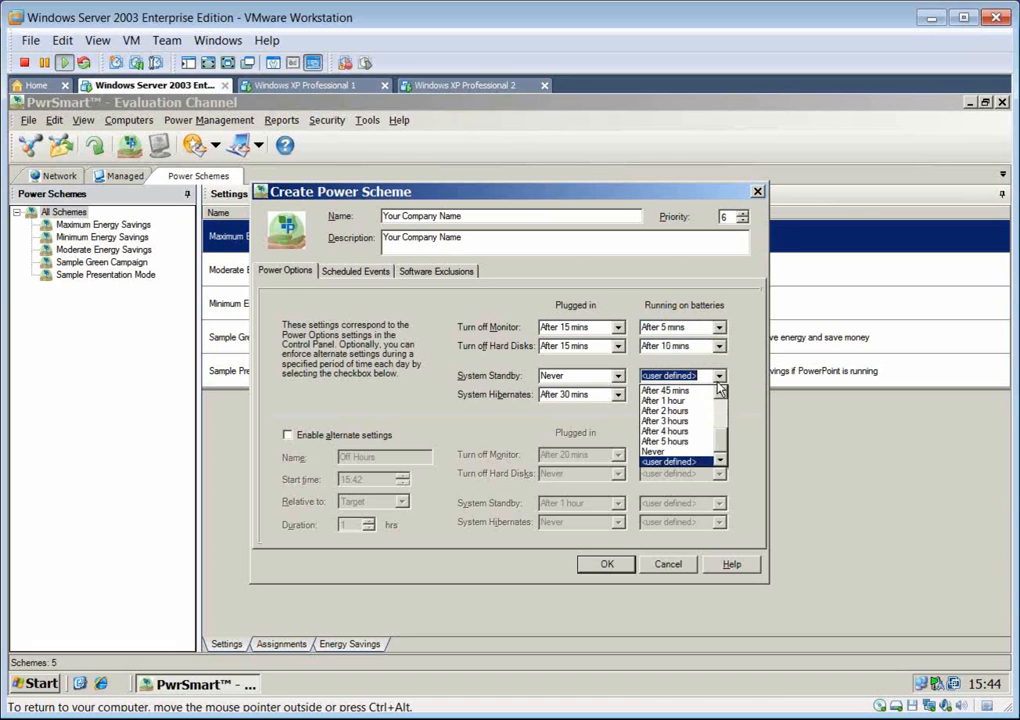
pyautogui.click(676, 451)
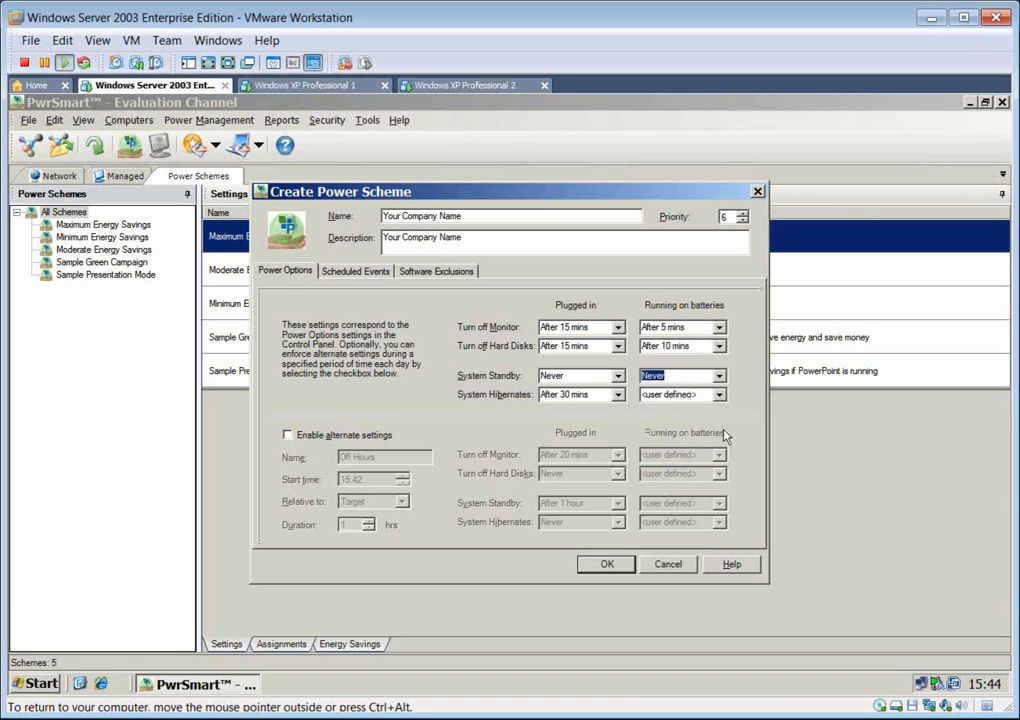
pyautogui.click(718, 394)
pyautogui.scroll(5, 706, 450)
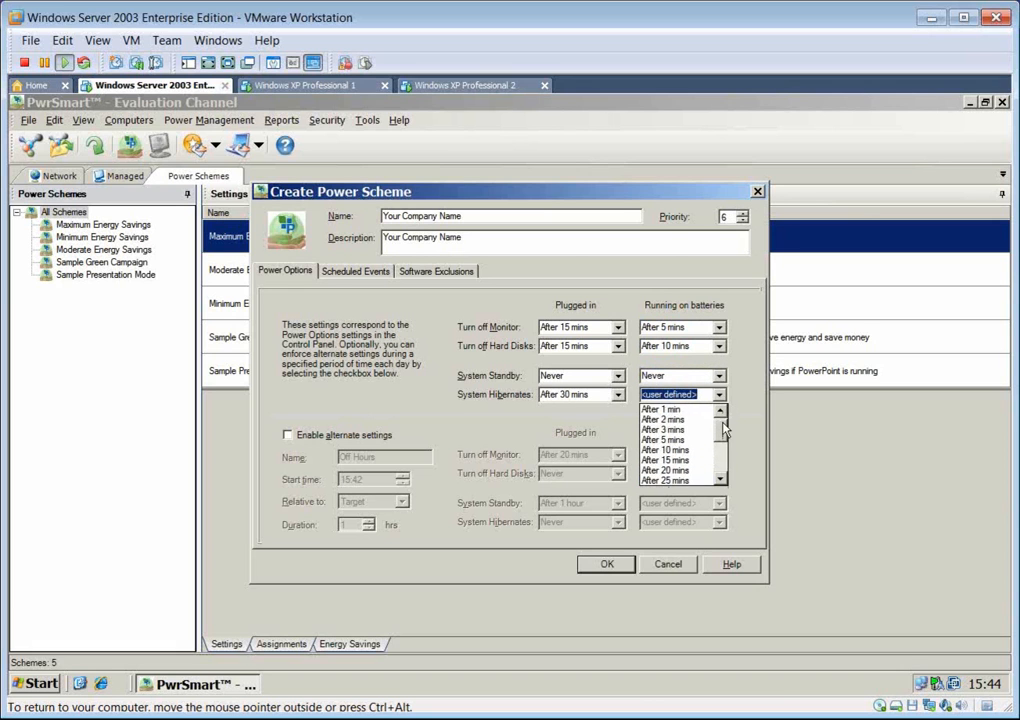
pyautogui.click(704, 461)
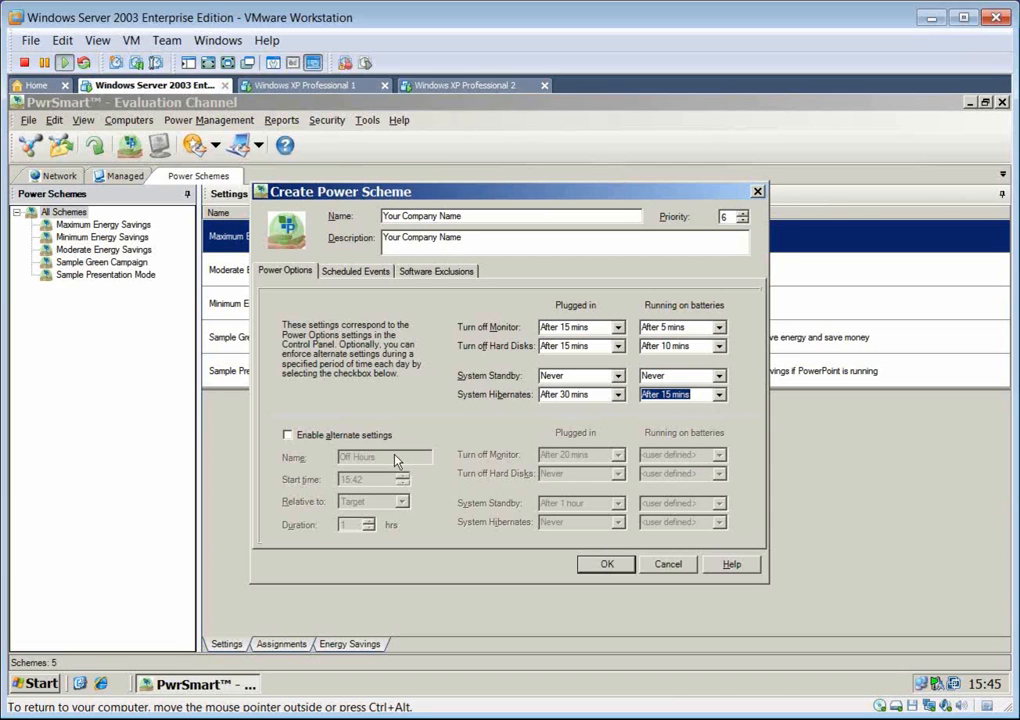
# Step: Enable the alternate Off Hours settings with a start time of 19:00 and a duration of 13 hrs
pyautogui.click(311, 436)
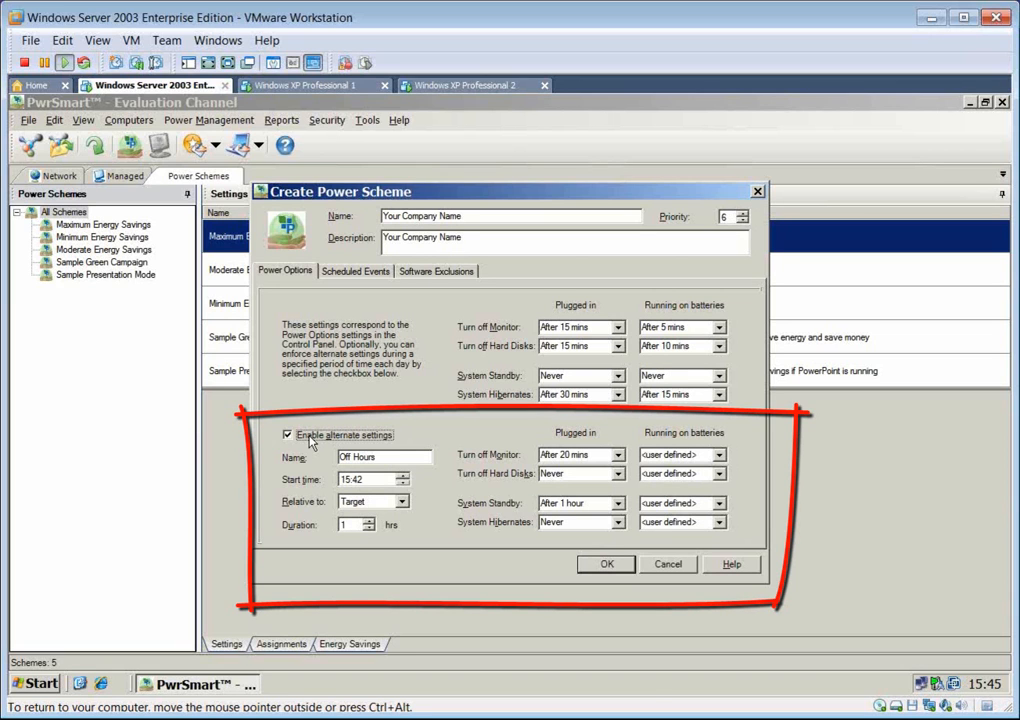
pyautogui.click(346, 481)
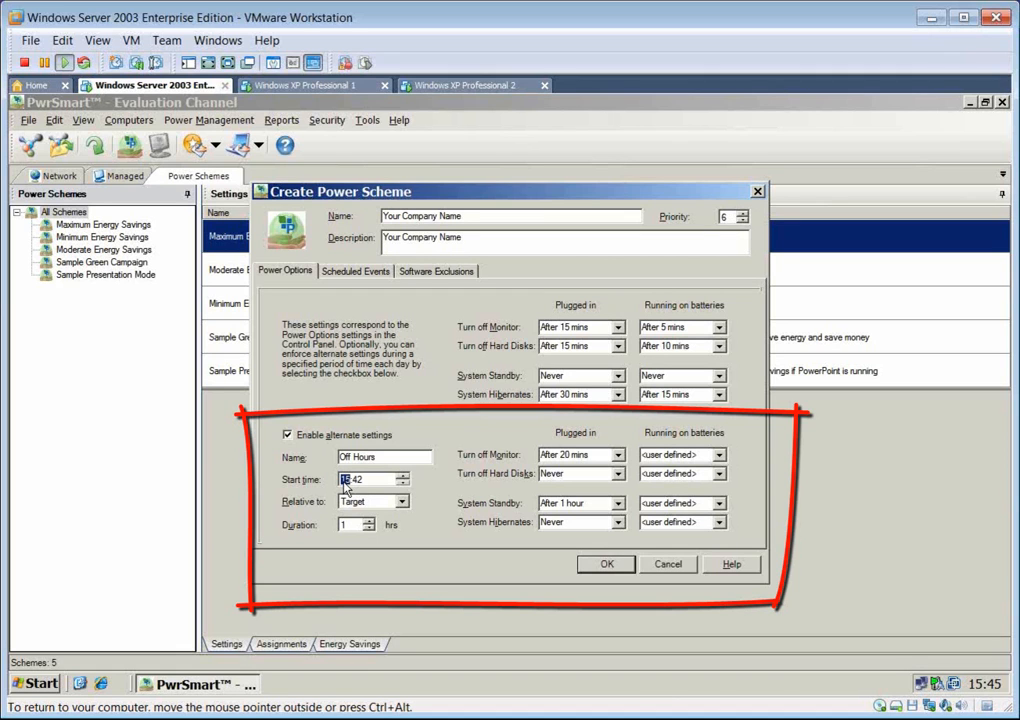
pyautogui.write('18')
pyautogui.click(370, 483)
pyautogui.write('00')
pyautogui.click(355, 522)
pyautogui.write('13')
pyautogui.click(346, 480)
pyautogui.write('18')
# Step: Reset the alternate fields to user-defined and set the plugged-in monitor to After 5 mins and hard disks to Never
pyautogui.rightClick(490, 479)
pyautogui.click(549, 492)
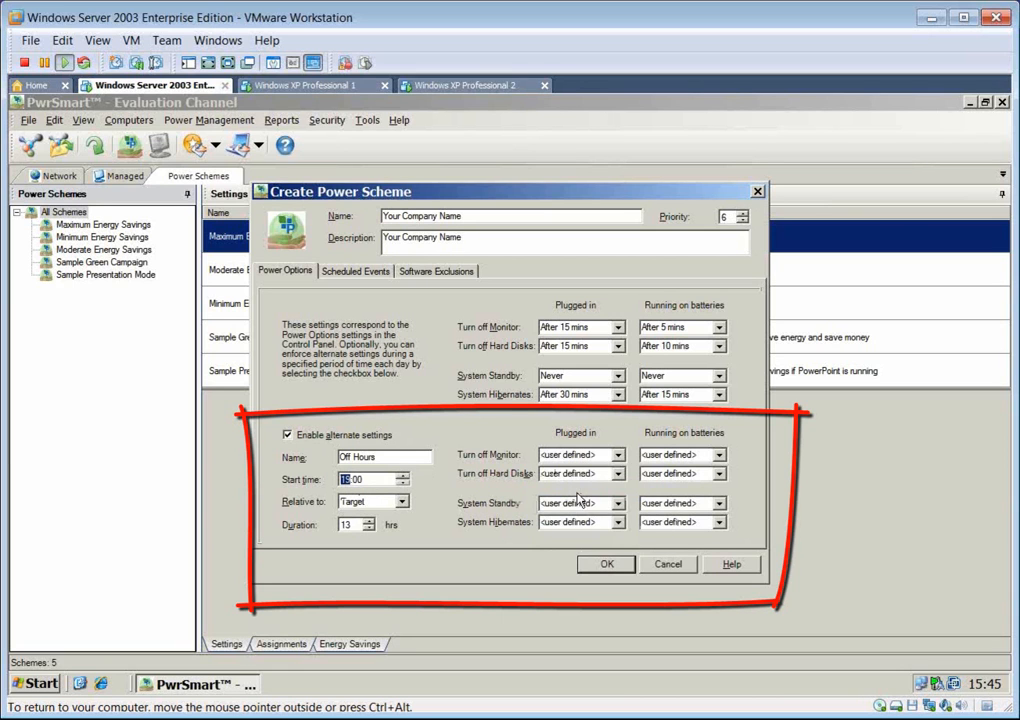
pyautogui.click(618, 455)
pyautogui.scroll(5, 620, 480)
pyautogui.click(597, 500)
pyautogui.click(618, 473)
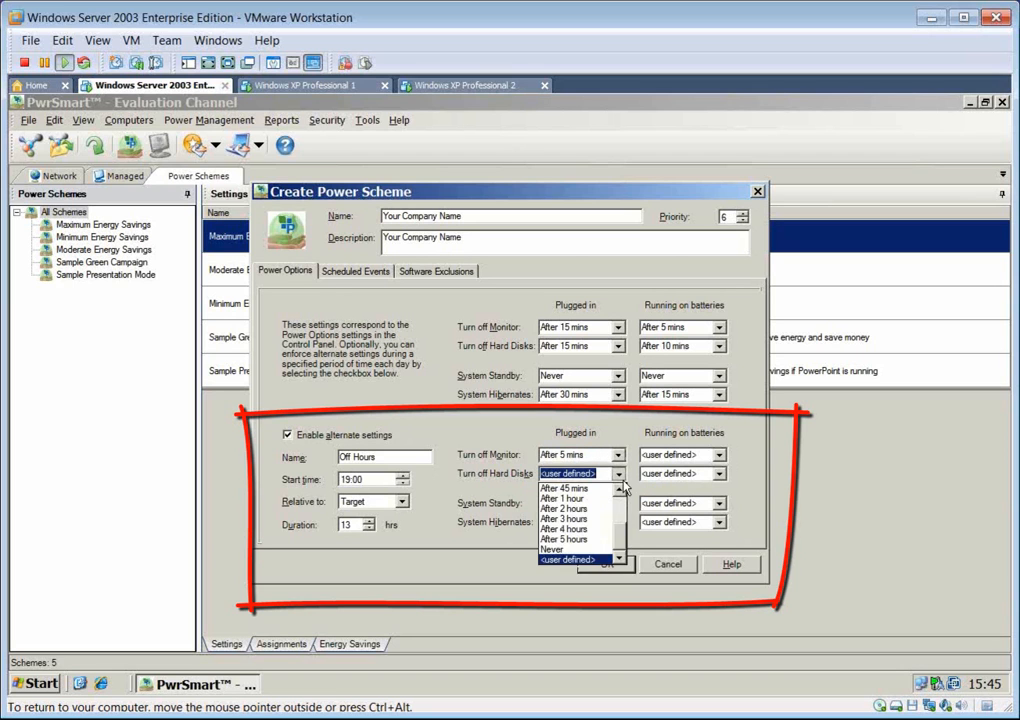
pyautogui.click(580, 549)
# Step: Set the alternate plugged-in System Standby to Never and System Hibernates to After 5 mins
pyautogui.click(618, 503)
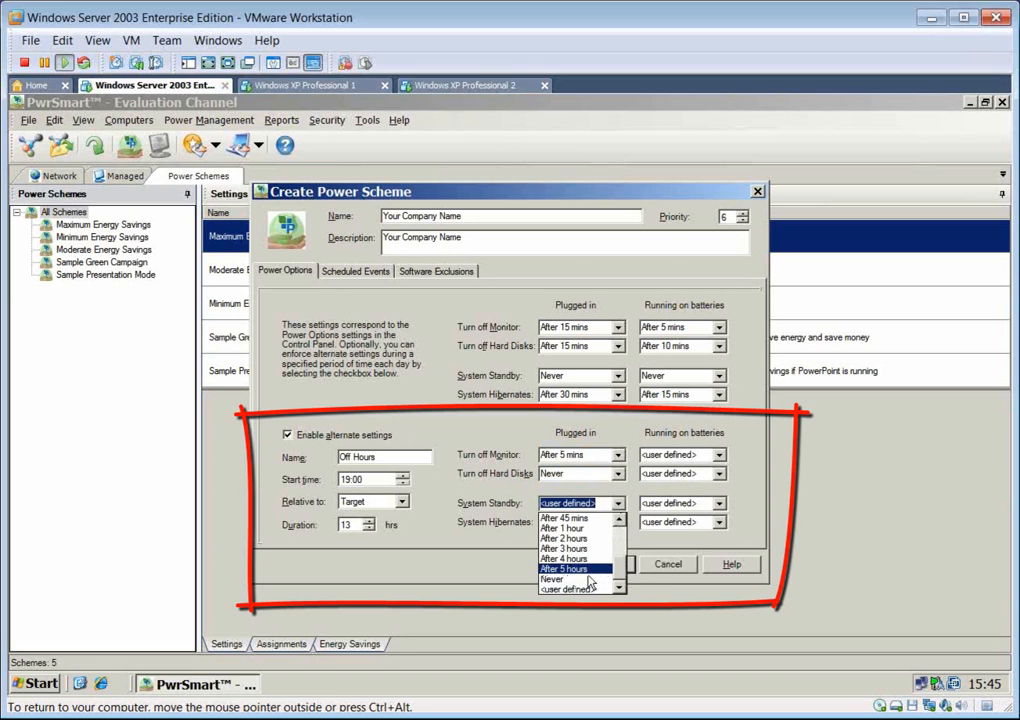
pyautogui.click(580, 579)
pyautogui.click(618, 522)
pyautogui.scroll(5, 610, 550)
pyautogui.click(570, 567)
# Step: Set the alternate battery options to turn off the monitor after 5 mins and the hard disks never
pyautogui.click(718, 455)
pyautogui.scroll(5, 700, 500)
pyautogui.click(705, 499)
pyautogui.click(718, 473)
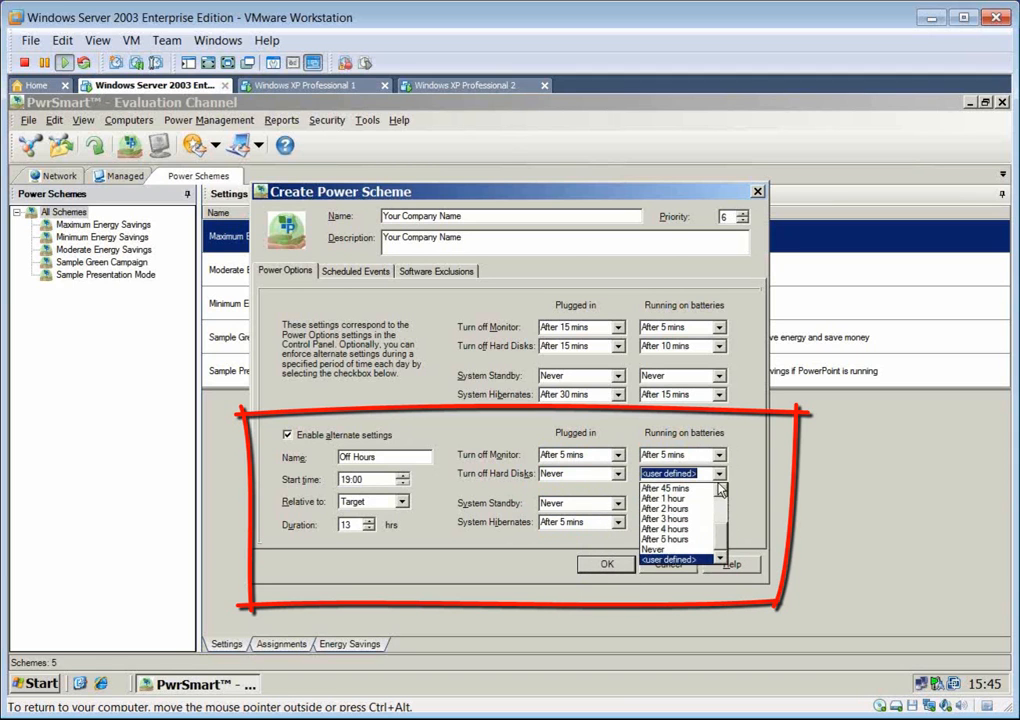
pyautogui.click(665, 549)
# Step: Set the alternate battery System Standby to Never and System Hibernates to After 5 mins
pyautogui.click(719, 503)
pyautogui.click(655, 579)
pyautogui.press('Tab')
pyautogui.click(719, 522)
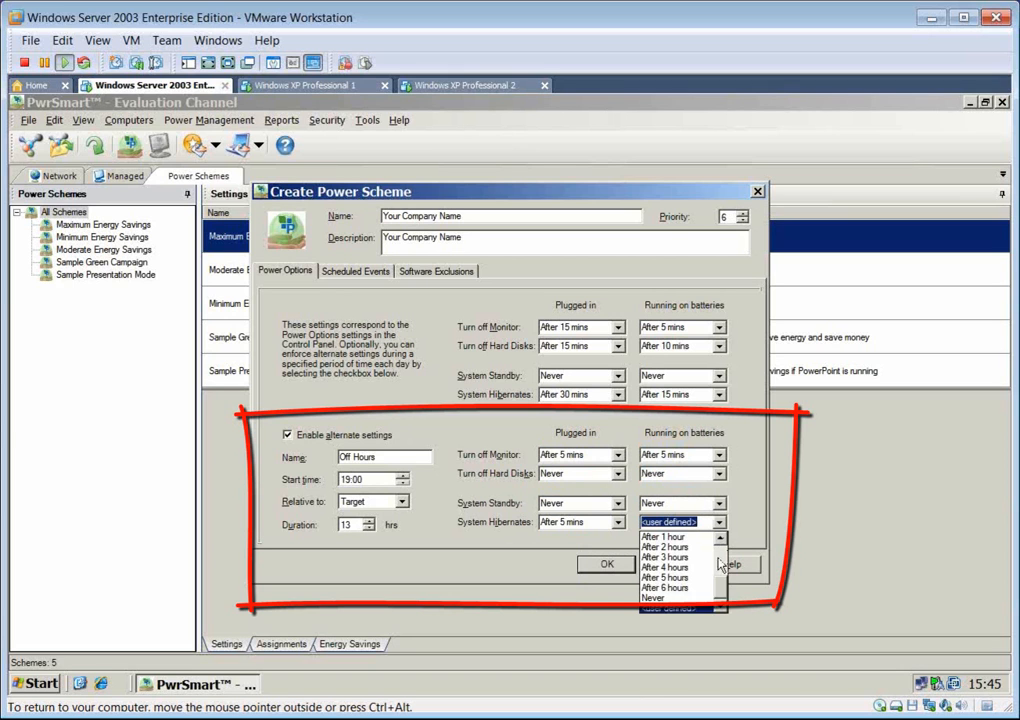
pyautogui.scroll(5, 725, 565)
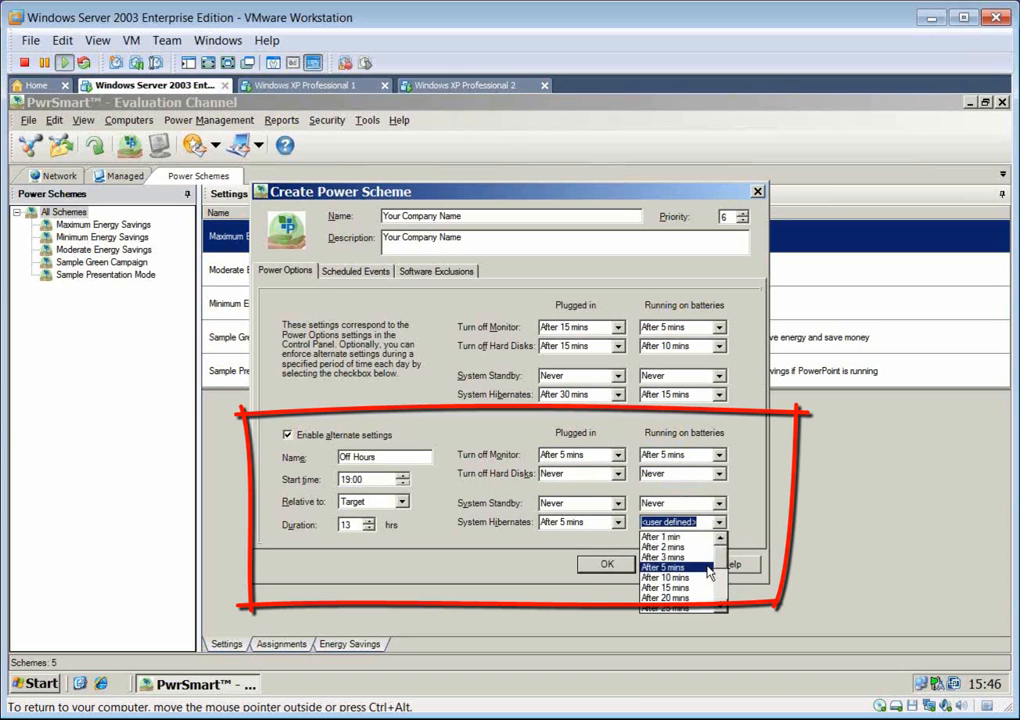
pyautogui.click(708, 567)
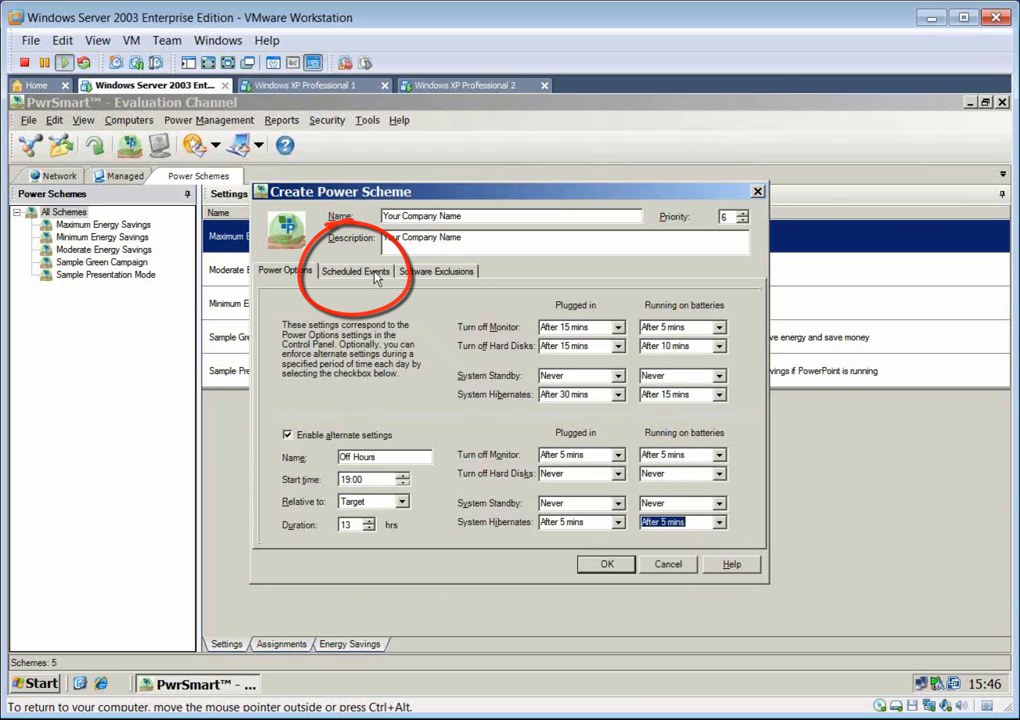
# Step: Add a scheduled Hibernate event for Weekday at 19:15, checking it against the scheme's power options
pyautogui.click(363, 274)
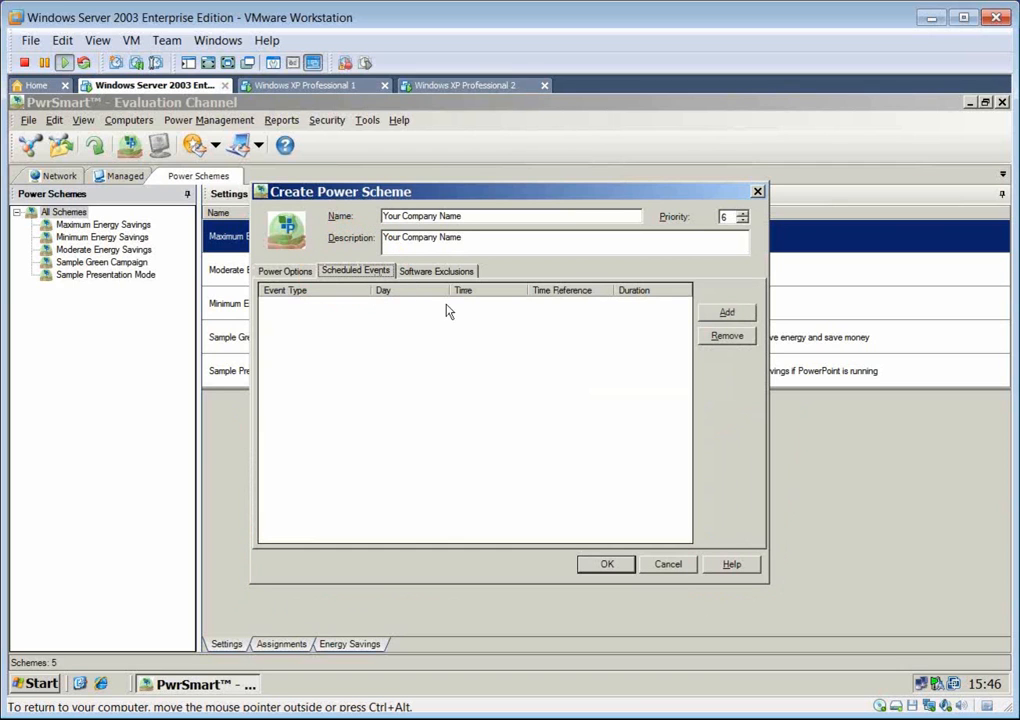
pyautogui.click(729, 313)
pyautogui.click(363, 307)
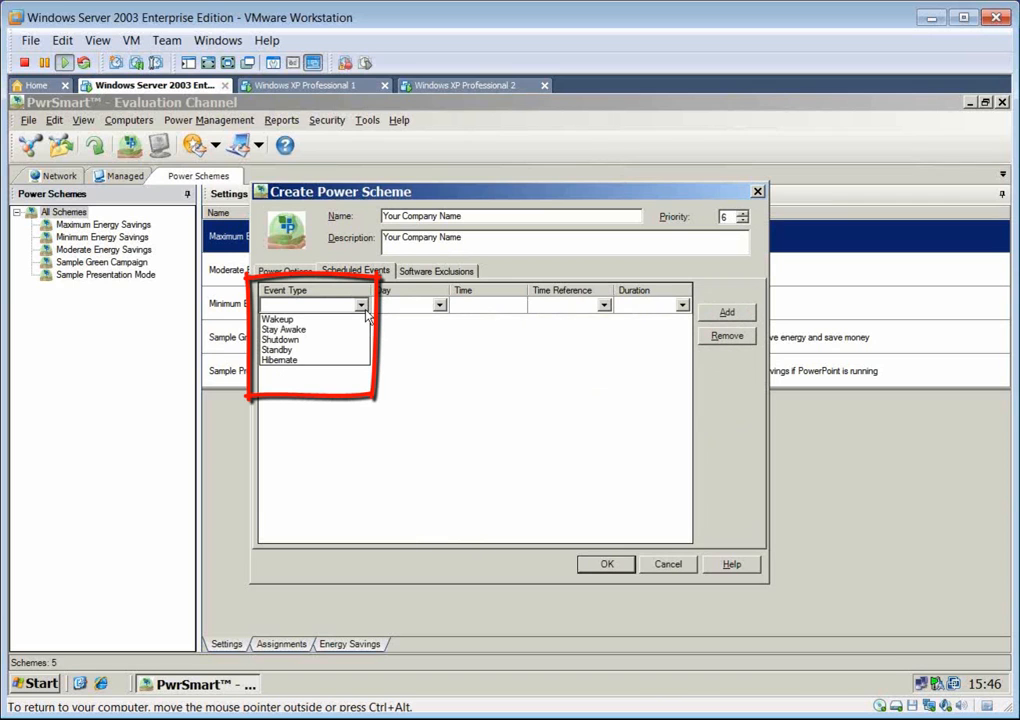
pyautogui.click(341, 362)
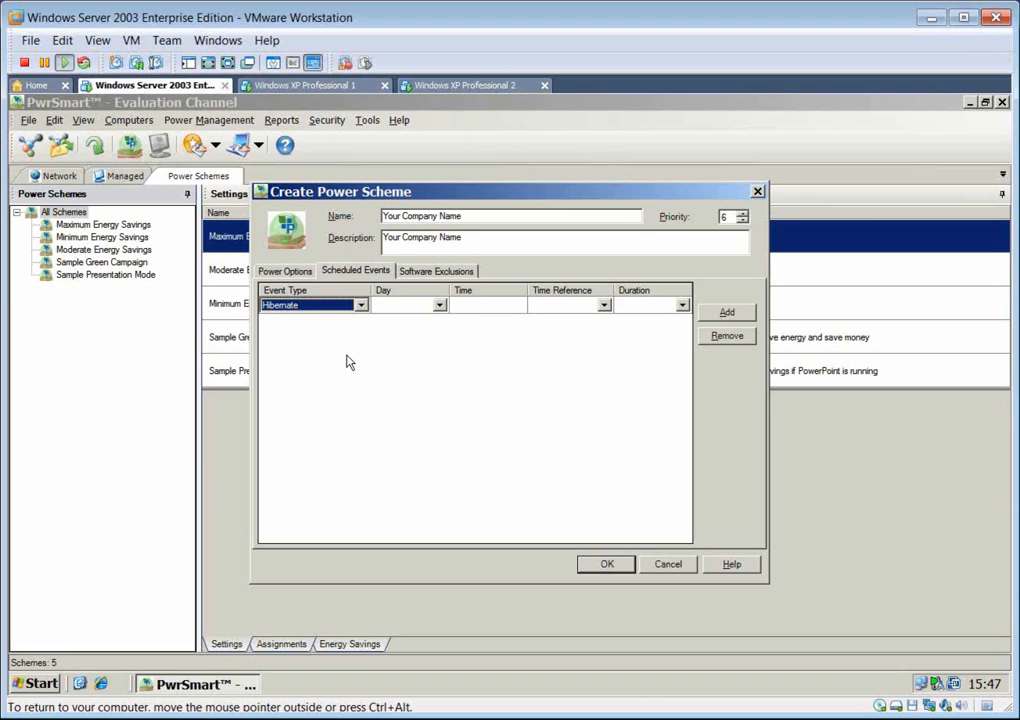
pyautogui.click(439, 304)
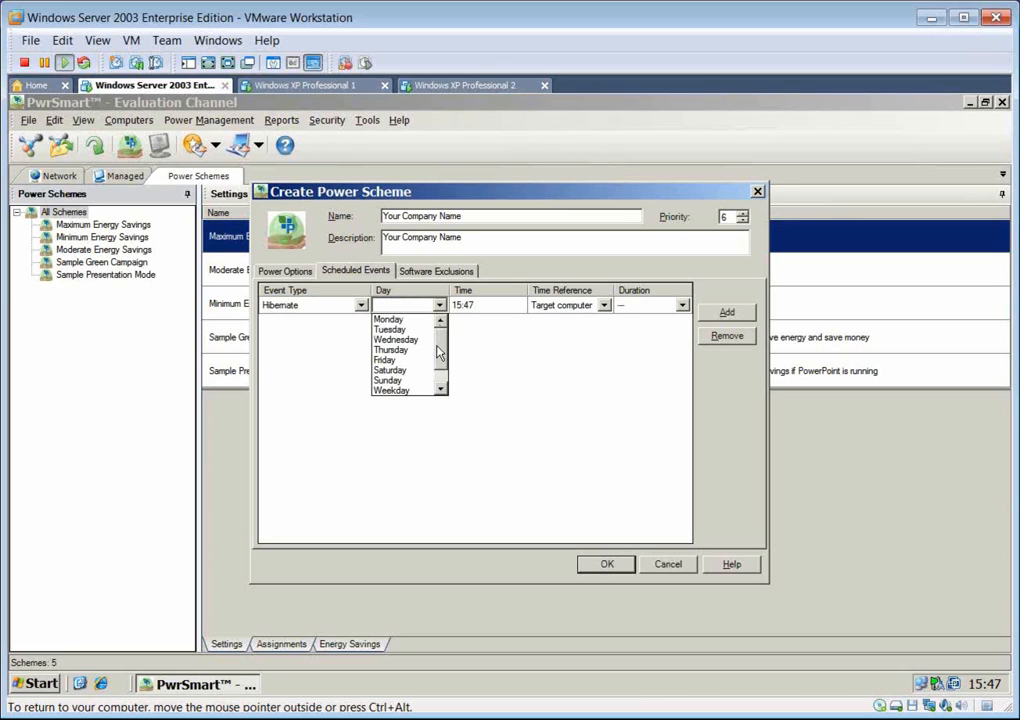
pyautogui.moveTo(437, 352); pyautogui.dragTo(439, 360)
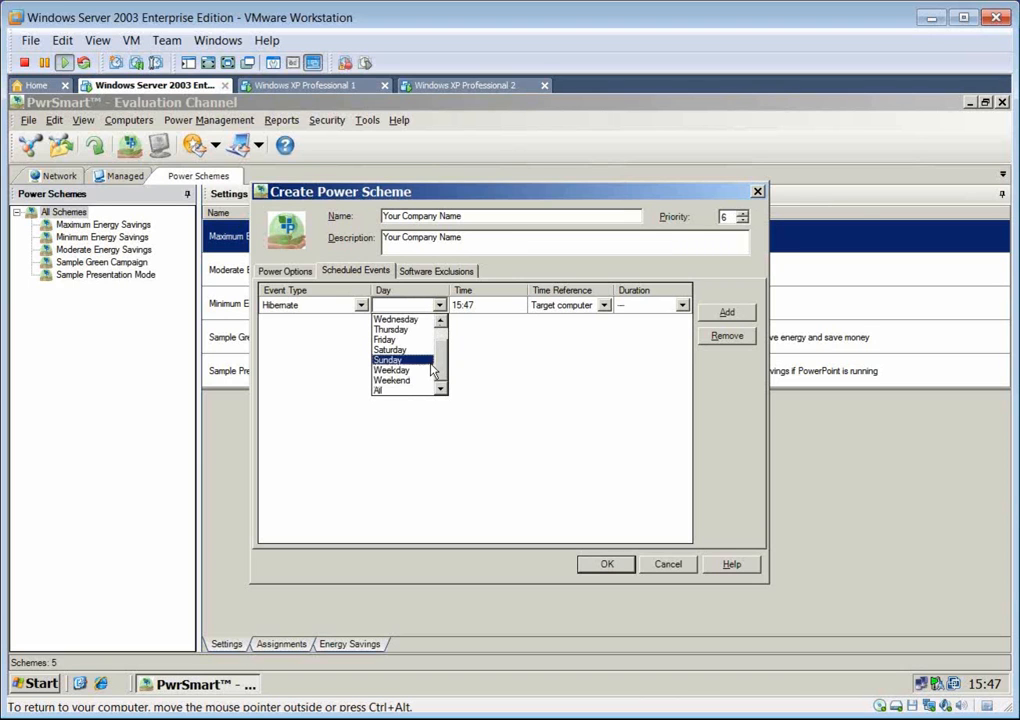
pyautogui.click(428, 372)
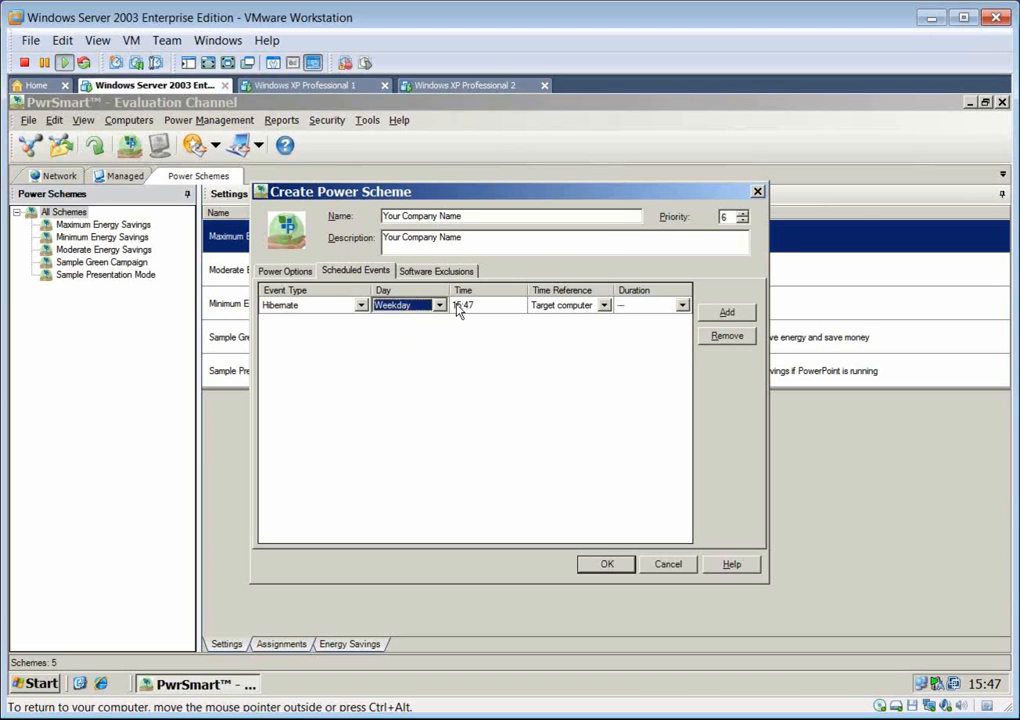
pyautogui.click(458, 307)
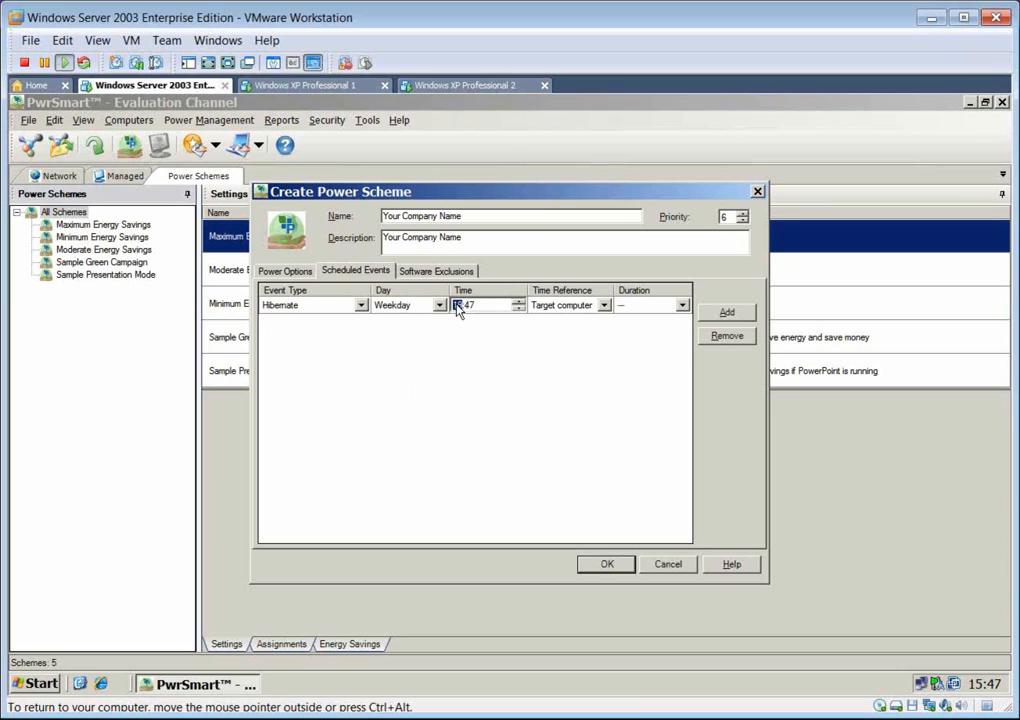
pyautogui.write('19:15')
pyautogui.click(285, 271)
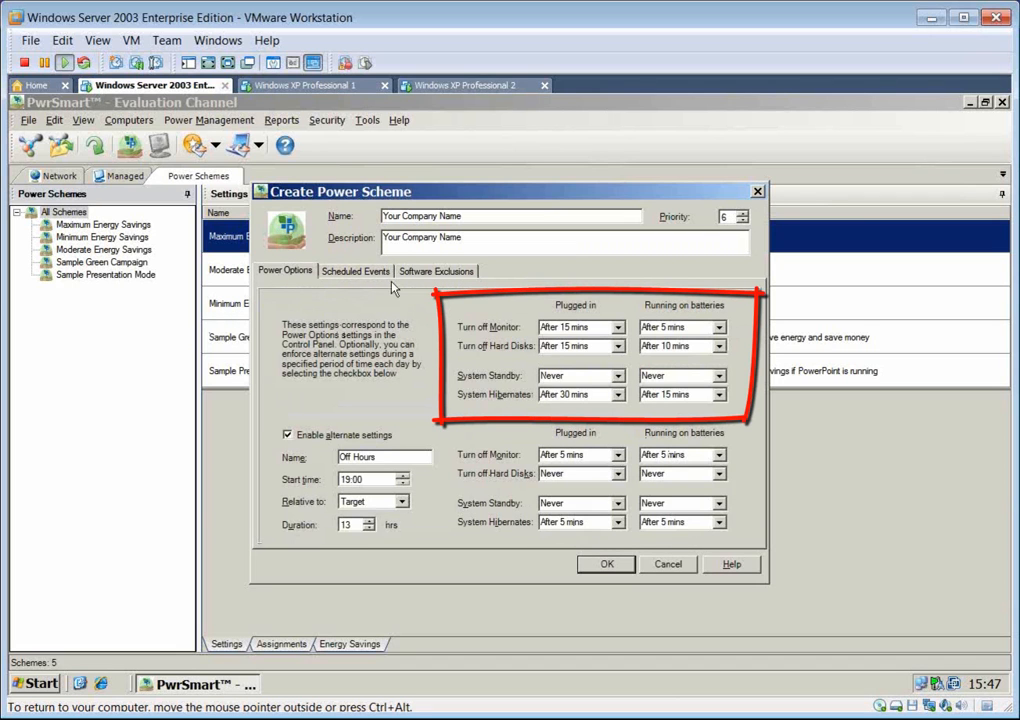
pyautogui.click(343, 271)
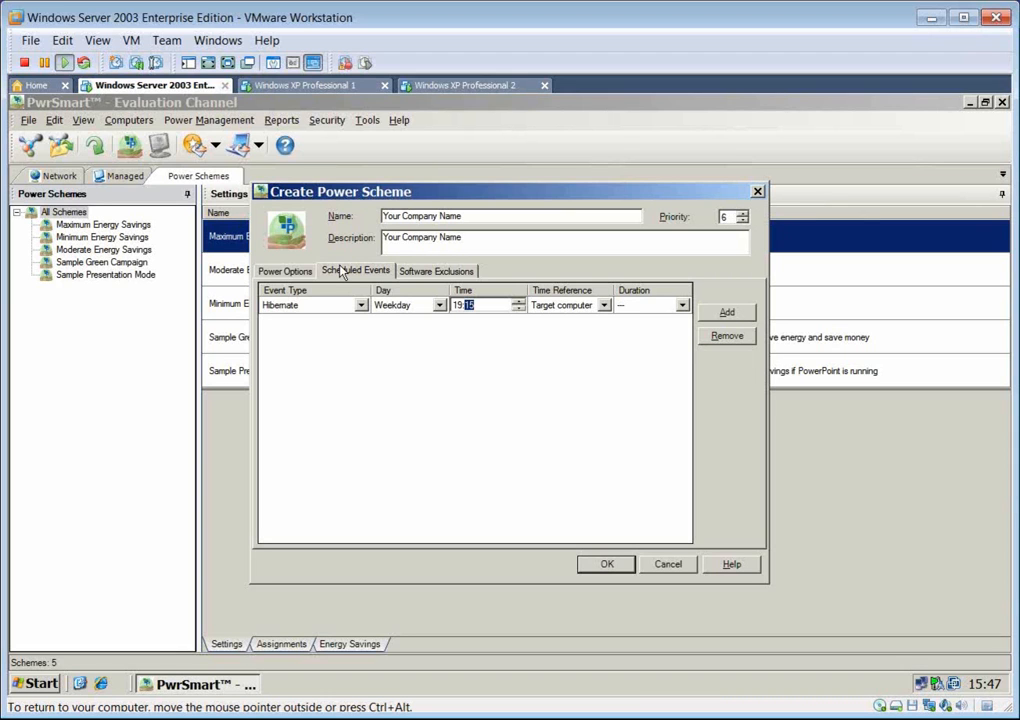
# Step: Add a scheduled Wakeup event for Weekday at 08:00
pyautogui.click(415, 324)
pyautogui.click(362, 322)
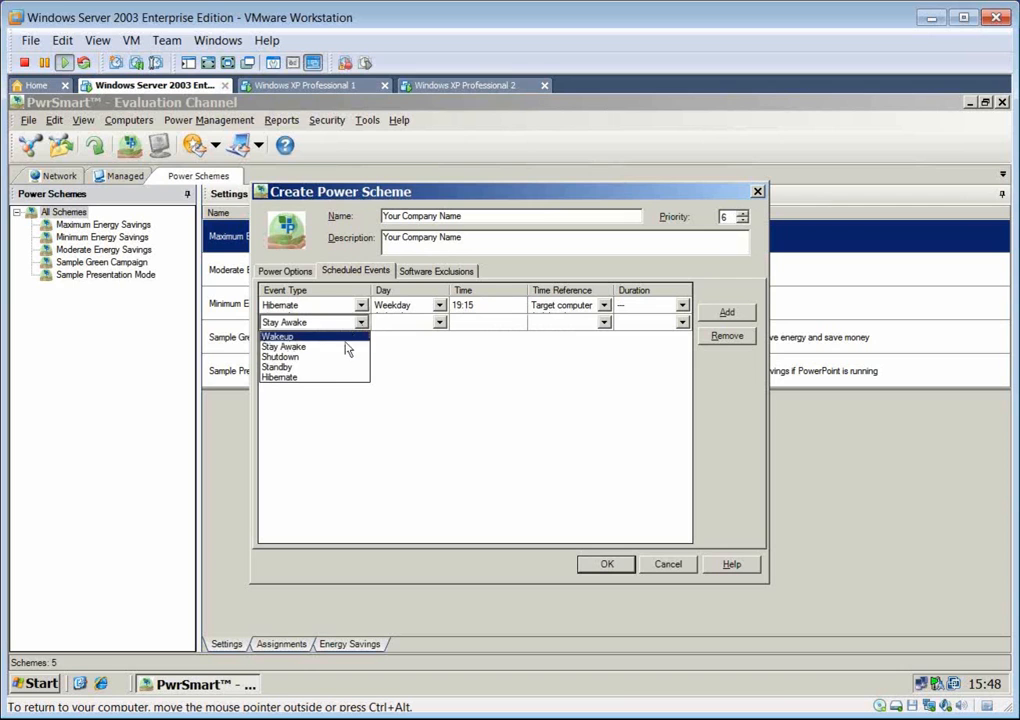
pyautogui.click(290, 336)
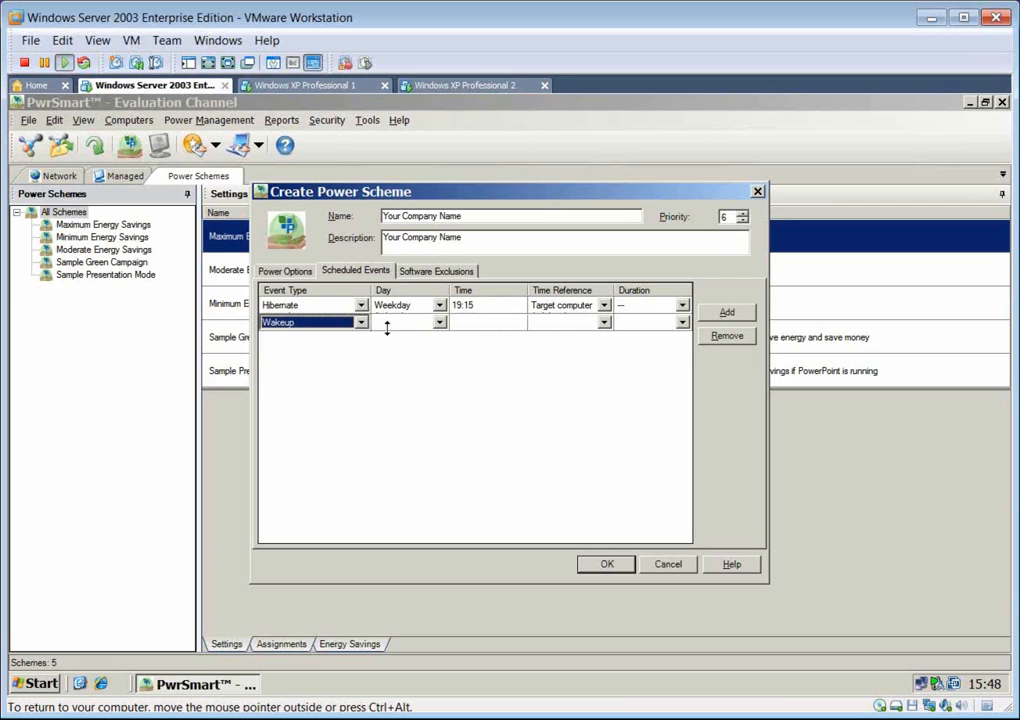
pyautogui.click(439, 322)
pyautogui.click(395, 407)
pyautogui.click(456, 321)
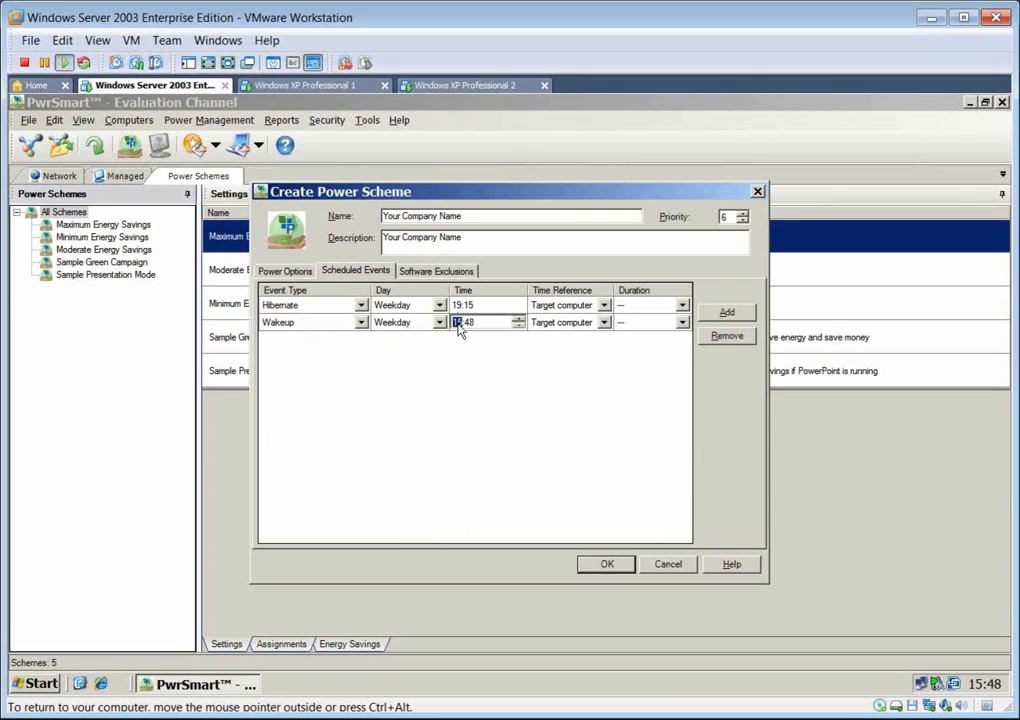
pyautogui.write('08')
pyautogui.press('Right')
pyautogui.write('00')
# Step: Add a scheduled Stay Awake event for Tuesday at 18:00 with a duration of 4 hours
pyautogui.click(725, 313)
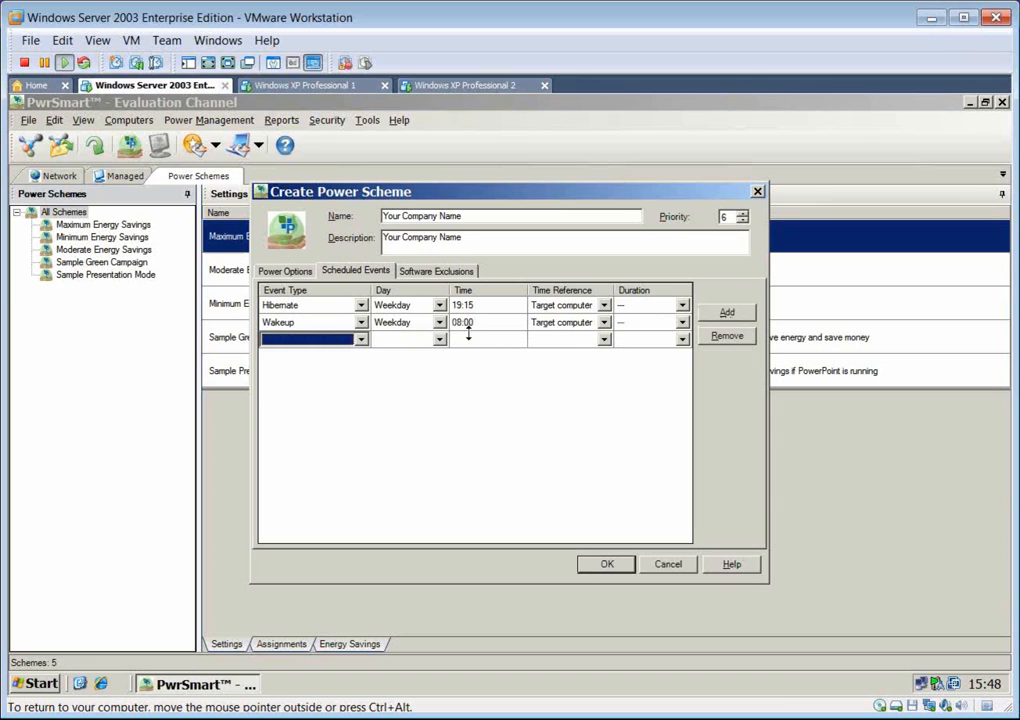
pyautogui.click(362, 340)
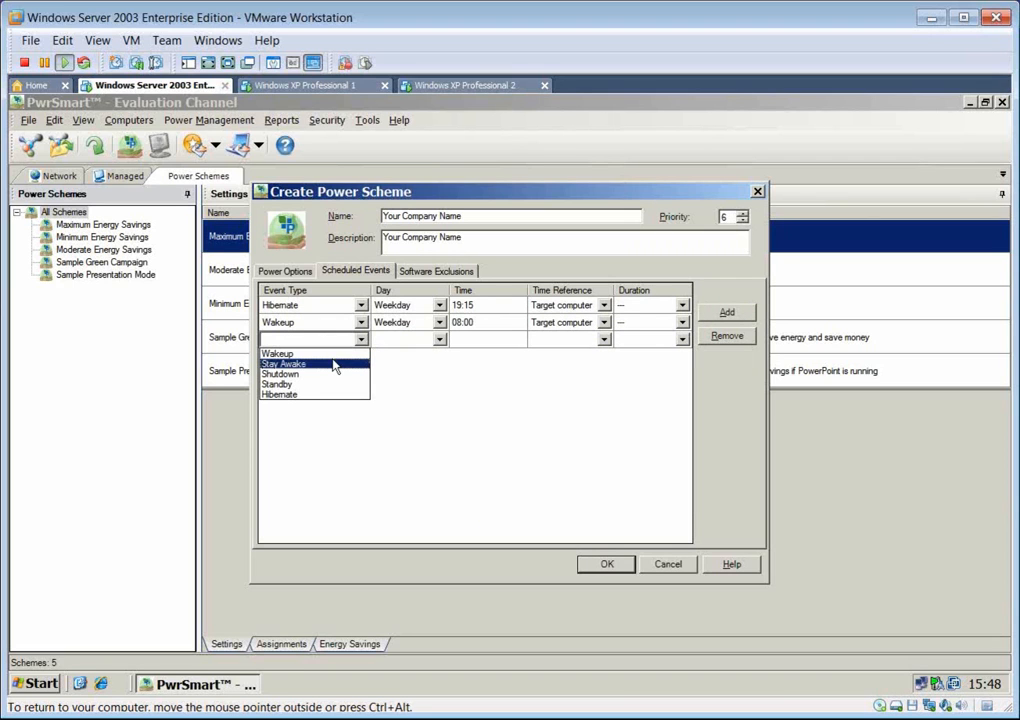
pyautogui.click(335, 364)
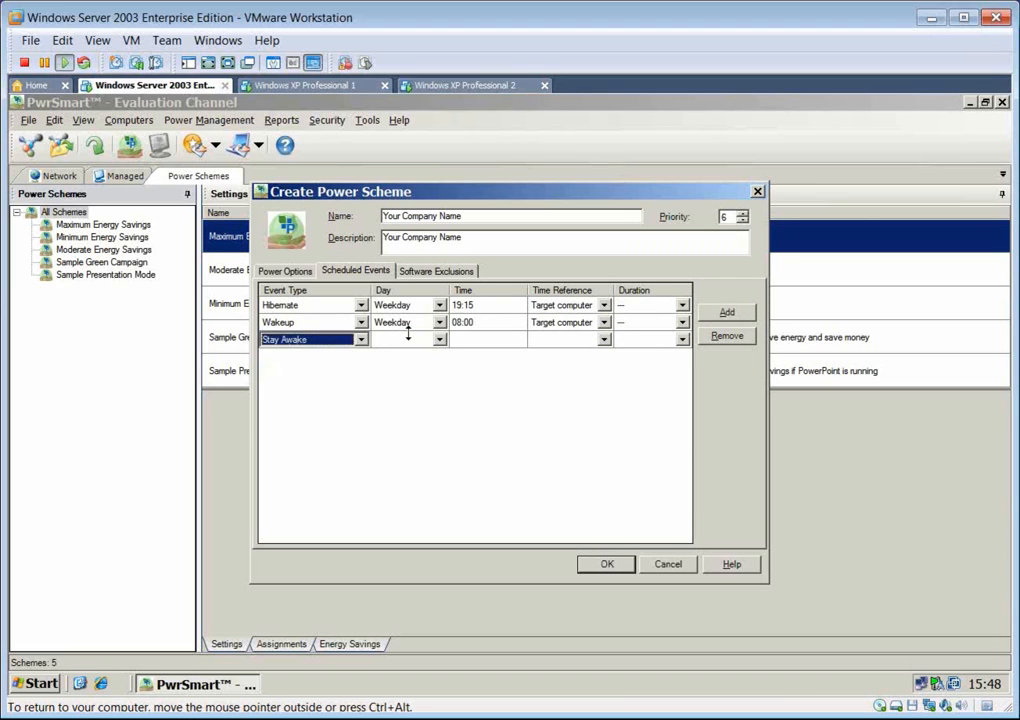
pyautogui.click(439, 339)
pyautogui.click(446, 362)
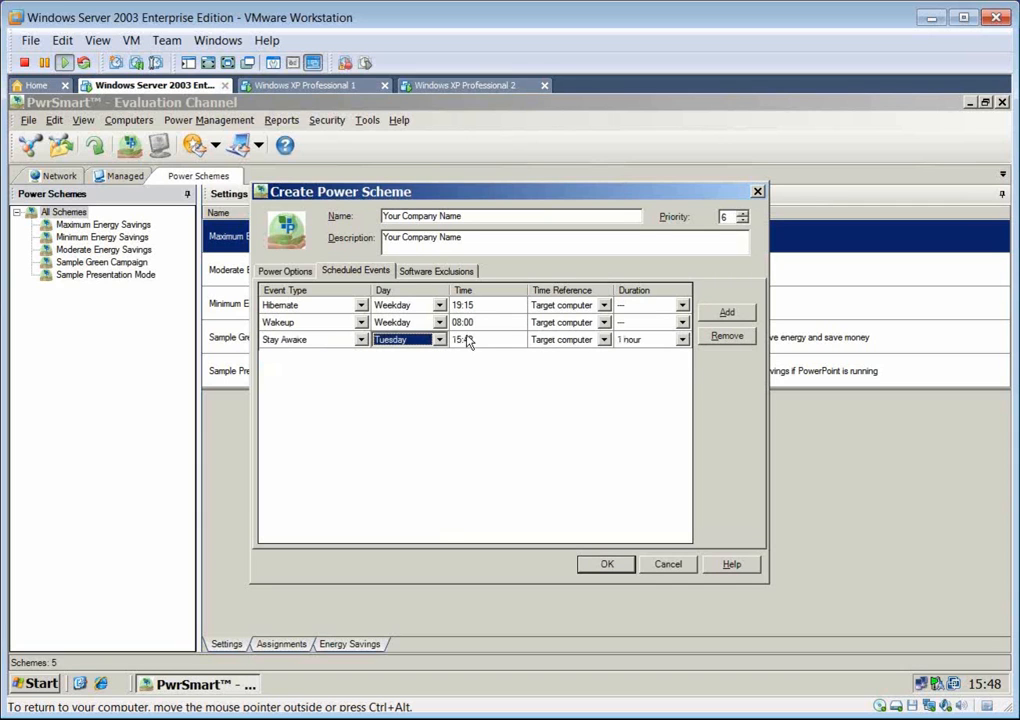
pyautogui.click(459, 344)
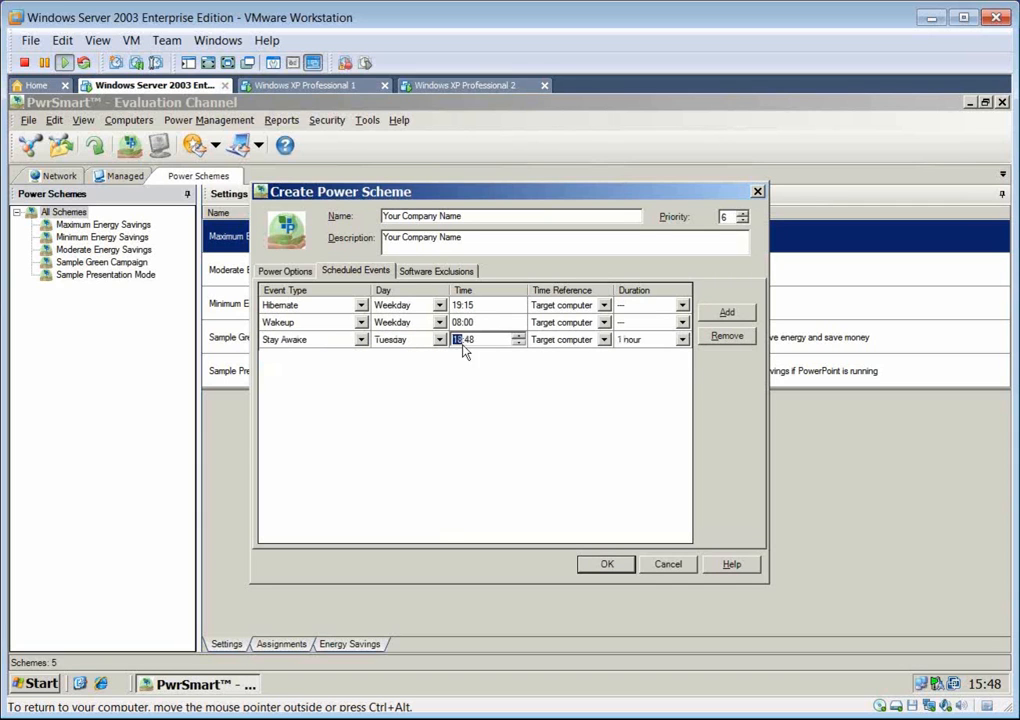
pyautogui.click(477, 341)
pyautogui.write('00')
pyautogui.click(682, 339)
pyautogui.click(660, 389)
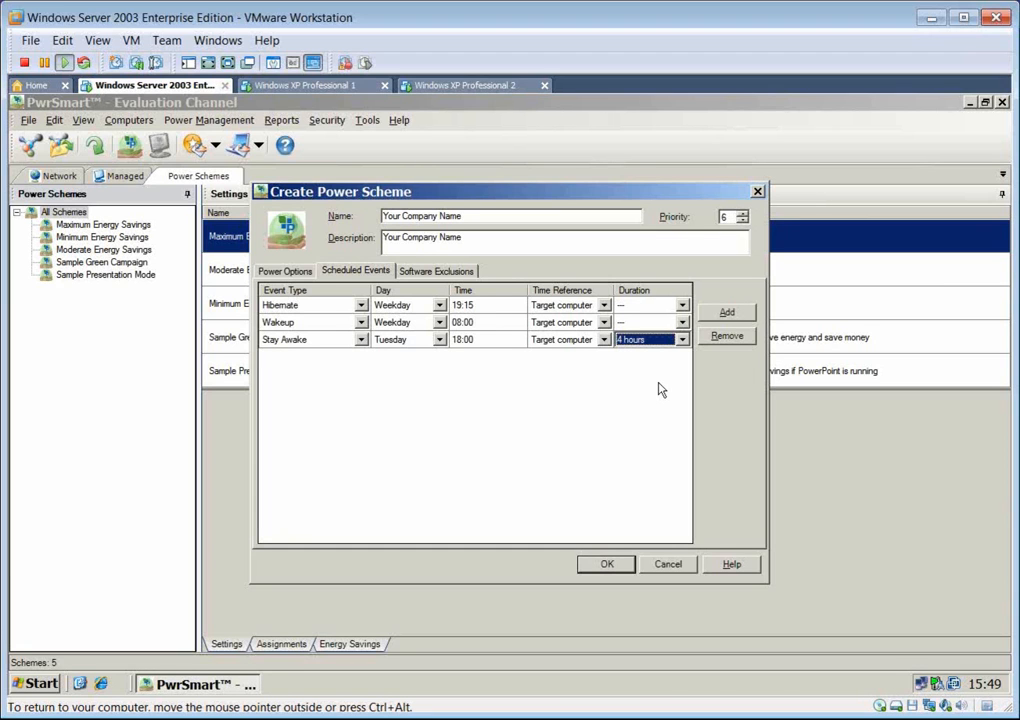
# Step: Add a scheduled Shutdown event for Weekend at 09:00
pyautogui.click(728, 314)
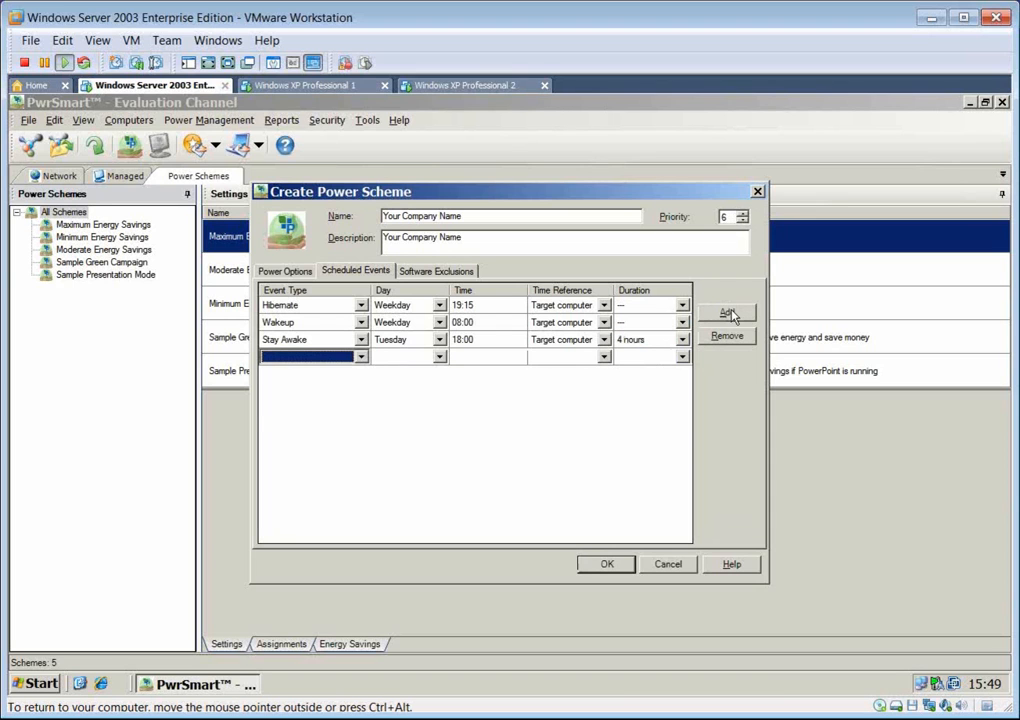
pyautogui.click(360, 356)
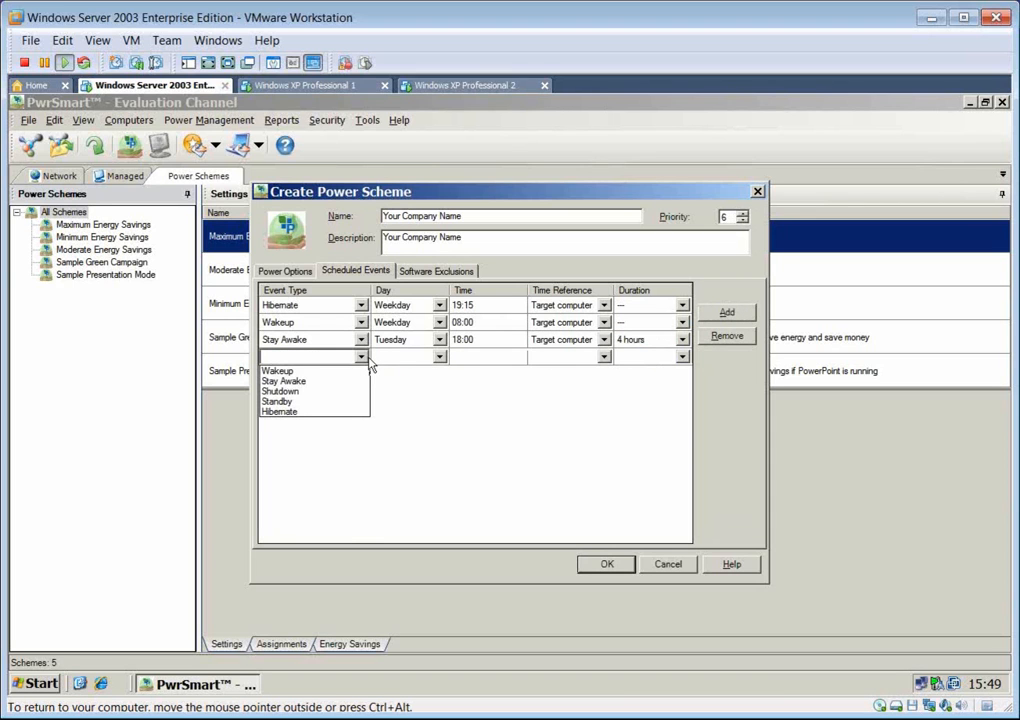
pyautogui.click(342, 401)
pyautogui.click(439, 356)
pyautogui.click(420, 432)
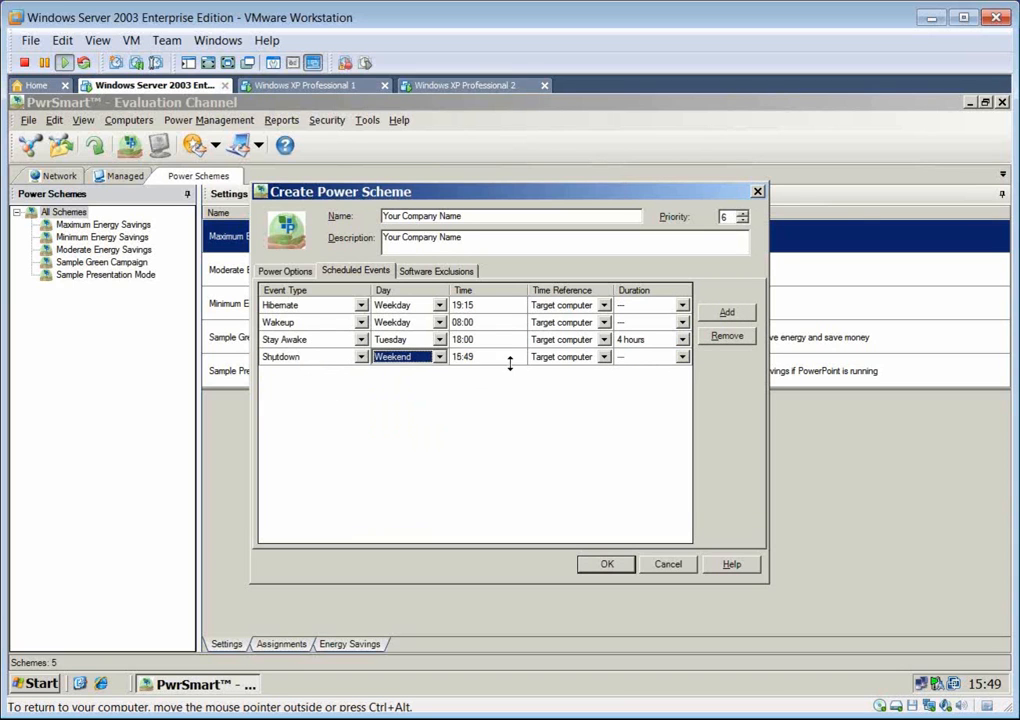
pyautogui.click(462, 358)
pyautogui.click(474, 358)
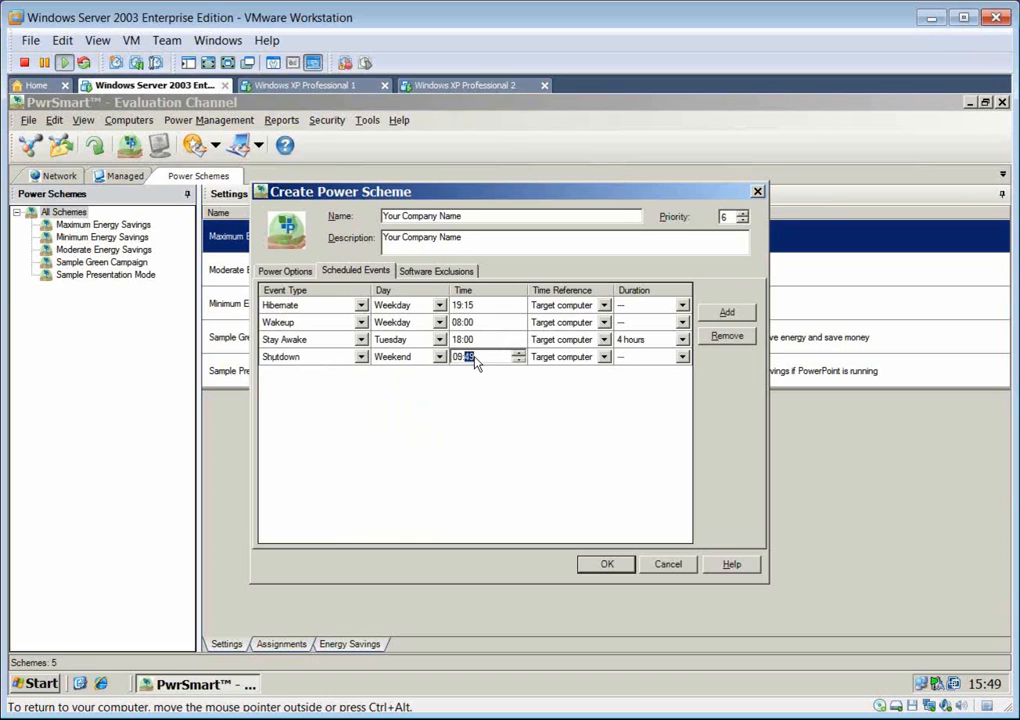
pyautogui.write('00')
# Step: Add powerpoint.exe to the scheme's software exclusions
pyautogui.click(474, 271)
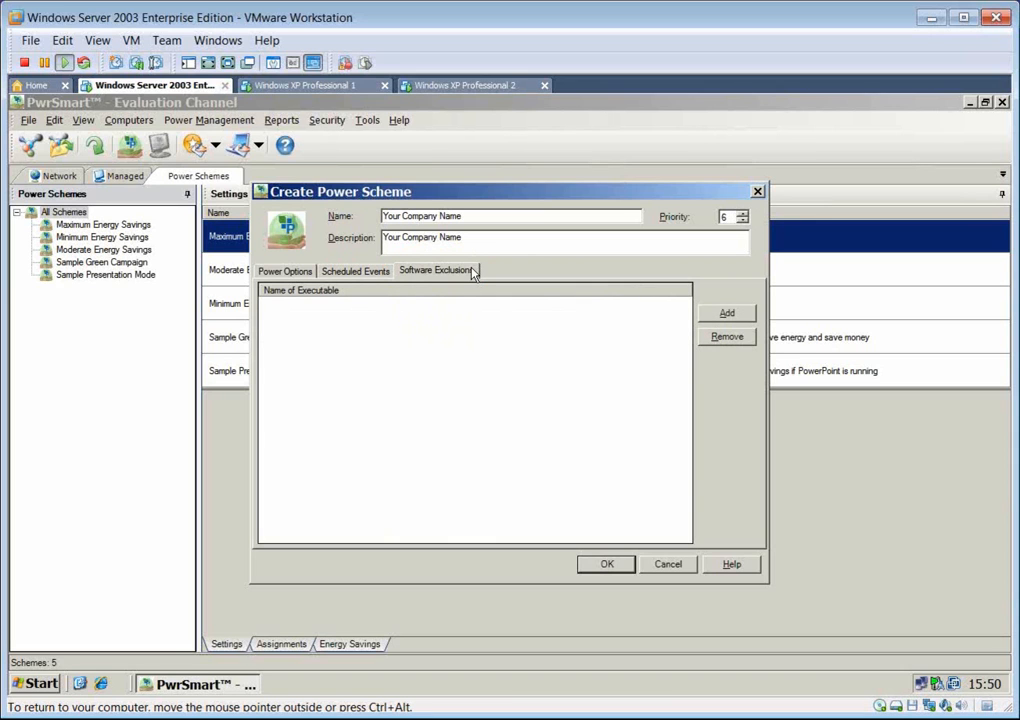
pyautogui.click(725, 313)
pyautogui.write('powerpoint.exe')
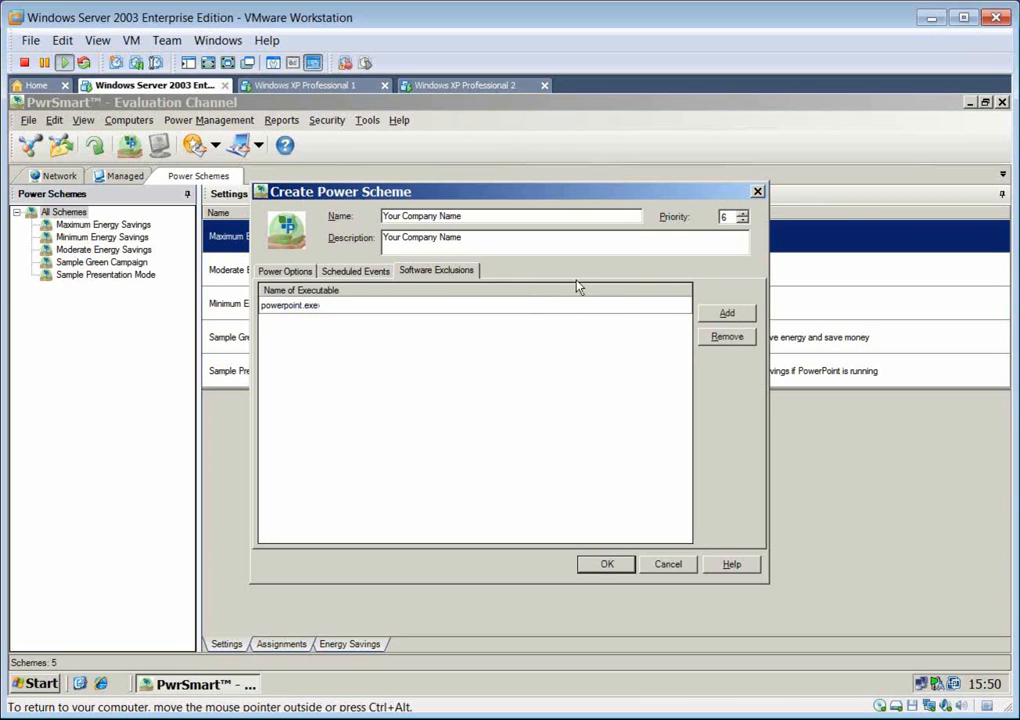
# Step: Review the power options, scheduled events and software exclusions, and save the new power scheme
pyautogui.click(370, 271)
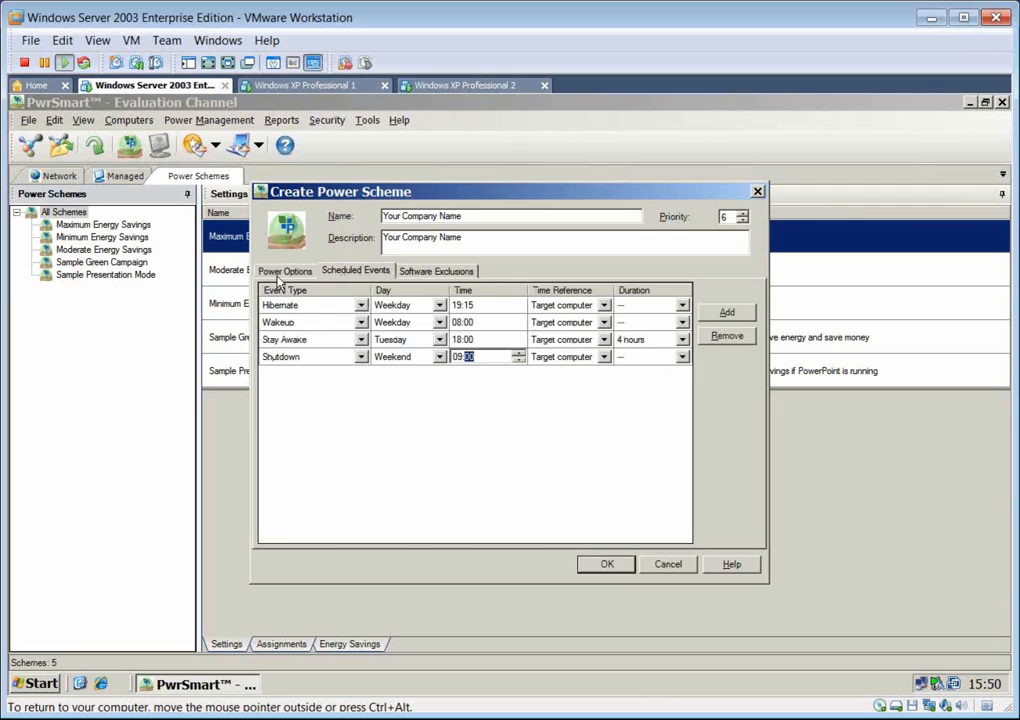
pyautogui.click(283, 272)
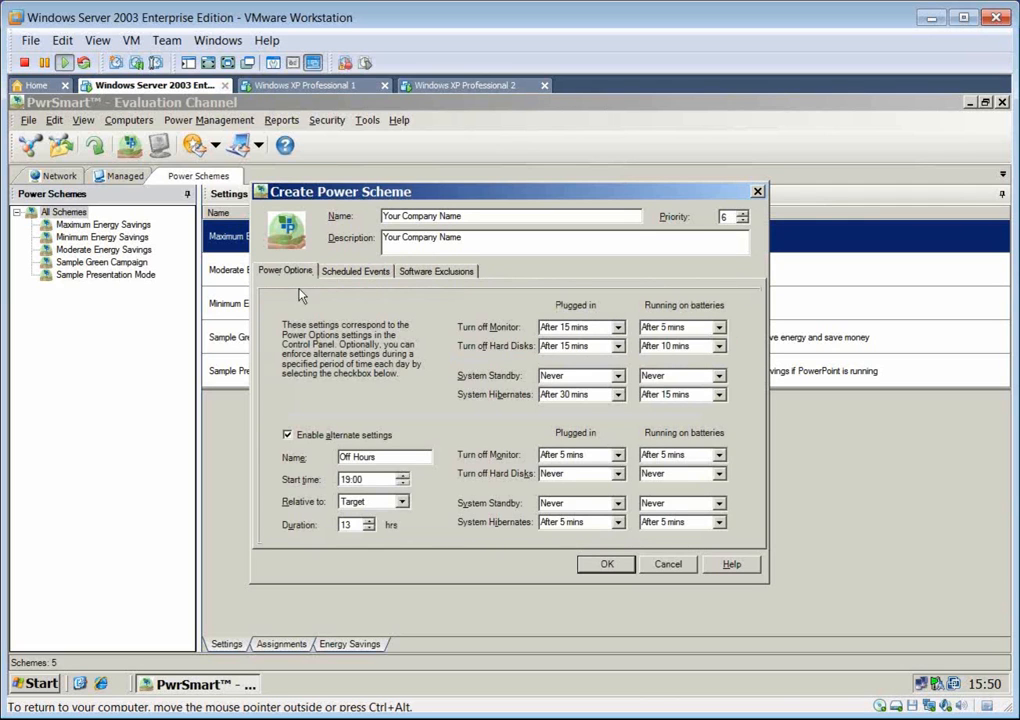
pyautogui.click(456, 272)
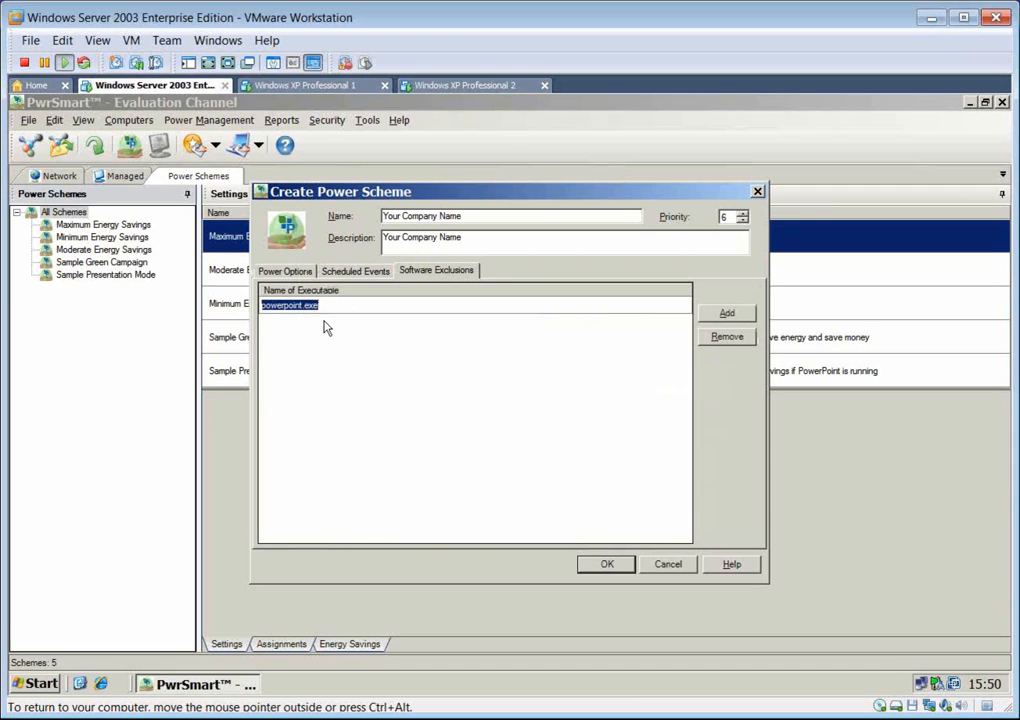
pyautogui.click(352, 271)
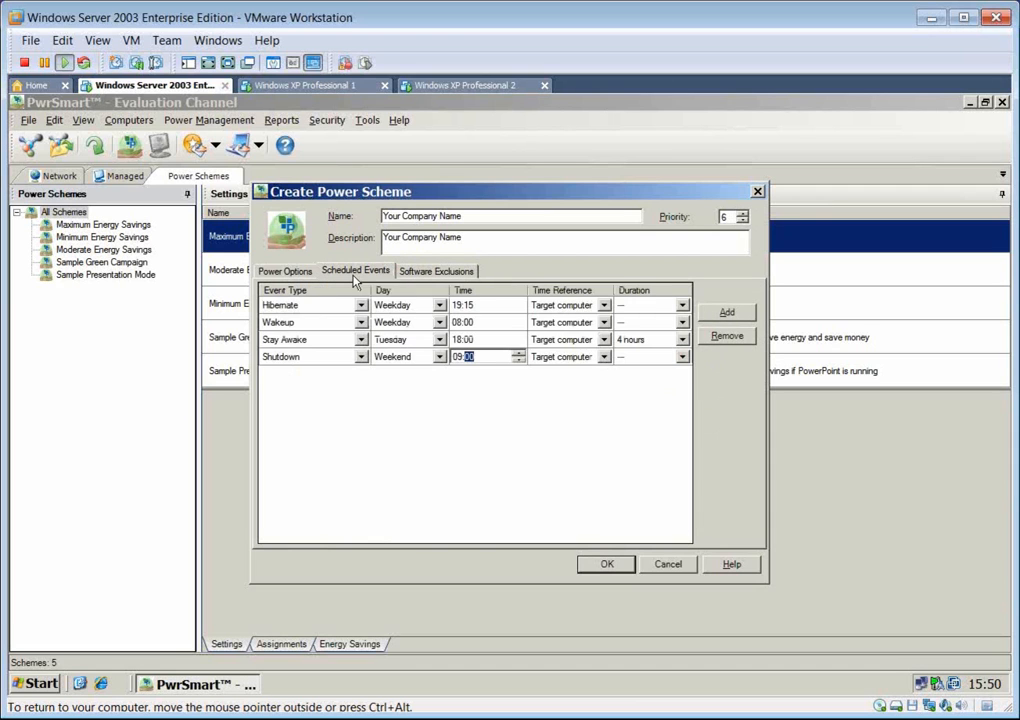
pyautogui.click(287, 272)
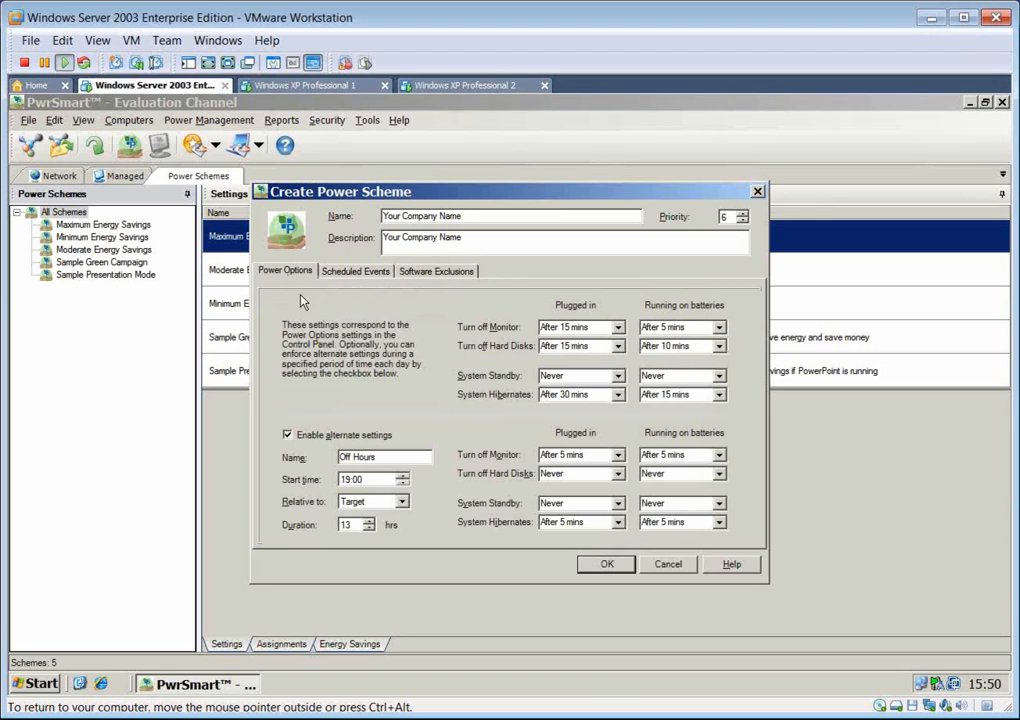
pyautogui.click(620, 568)
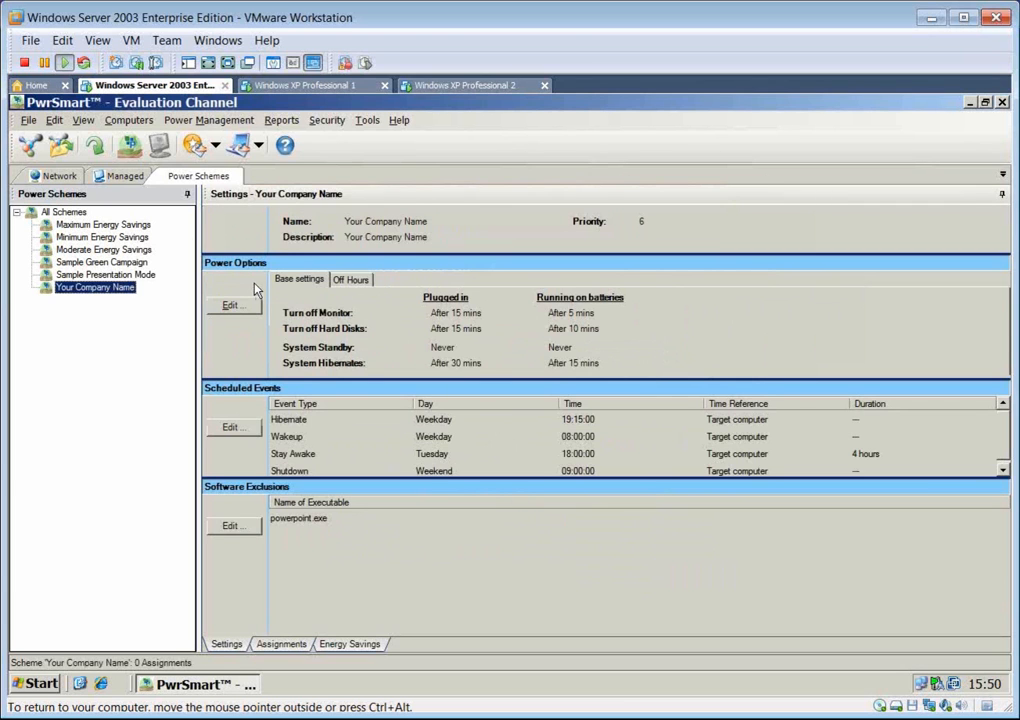
# Step: In the list of all schemes, edit the Your Company Name scheme's properties and set its priority to 2
pyautogui.click(63, 212)
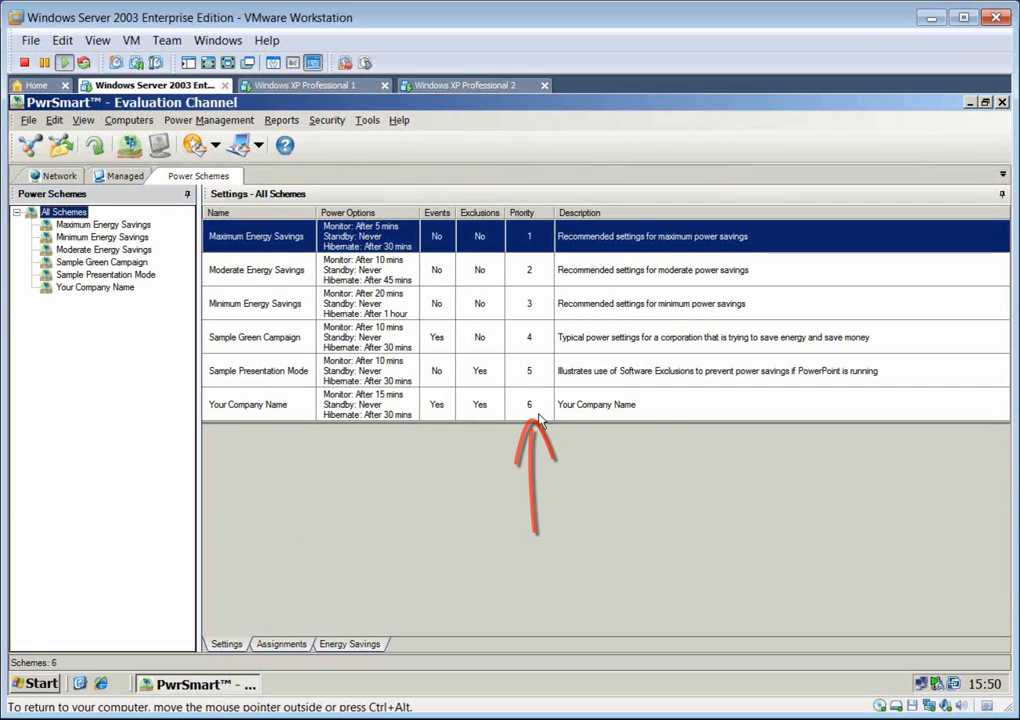
pyautogui.rightClick(540, 416)
pyautogui.click(592, 426)
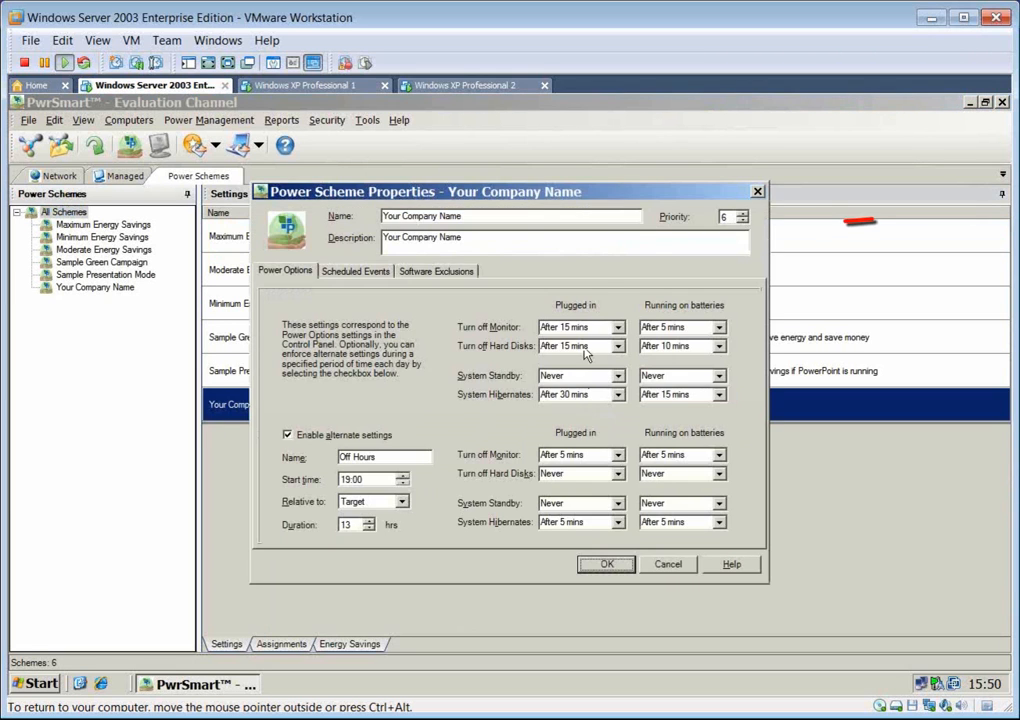
pyautogui.click(741, 221)
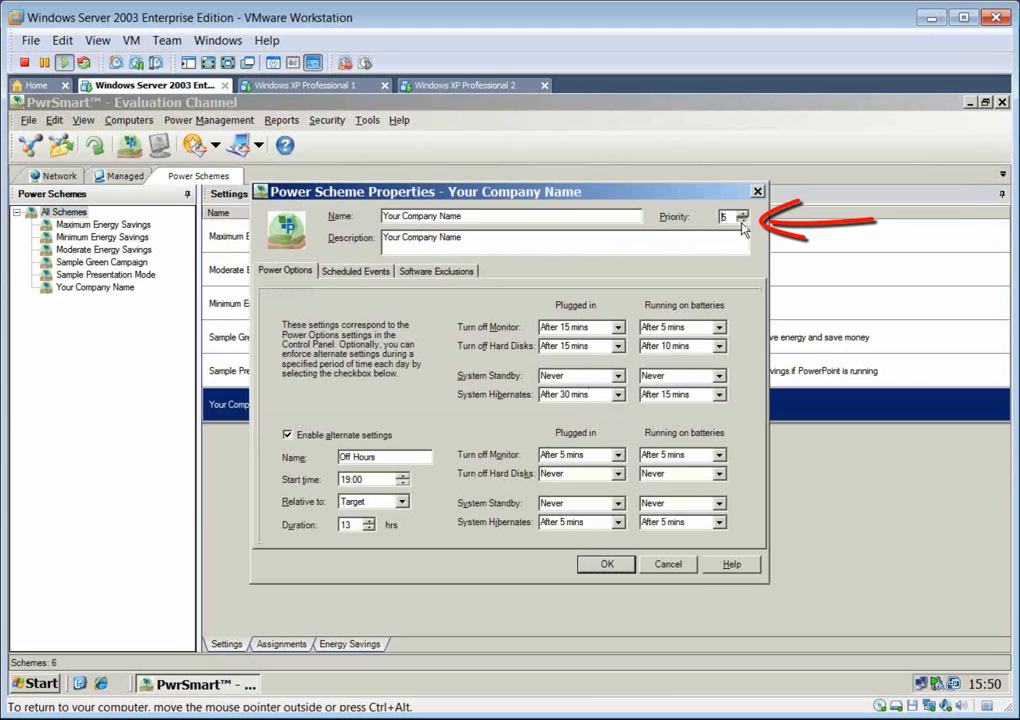
pyautogui.click(620, 570)
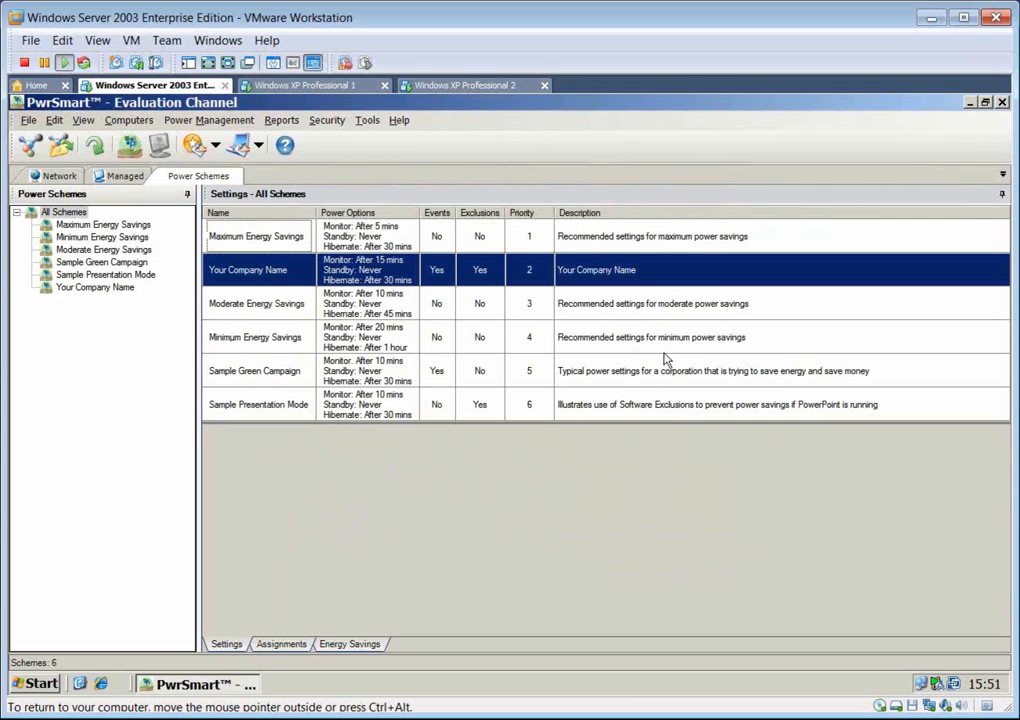